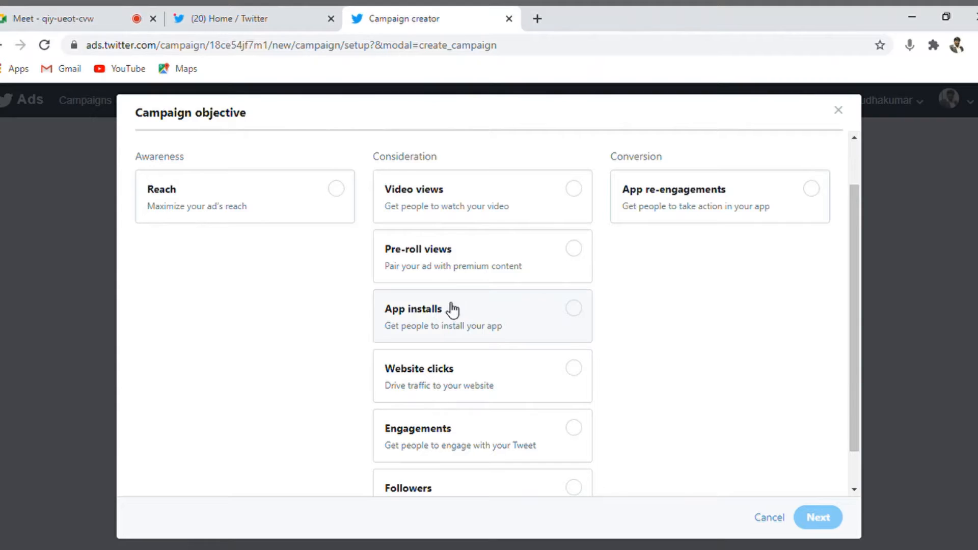
Set the campaign objective to App installs and confirm the change of objective.
left_click(577, 310)
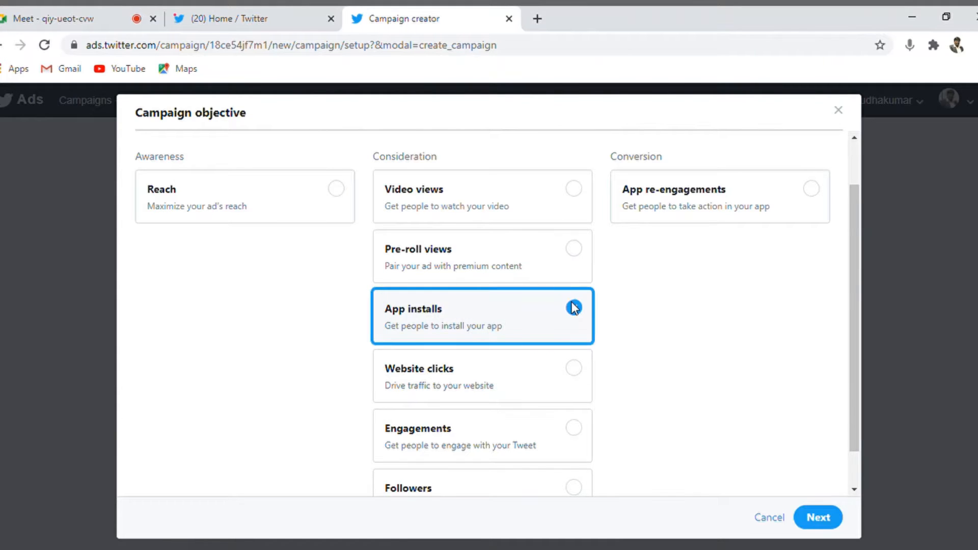
left_click_drag(857, 298, 857, 328)
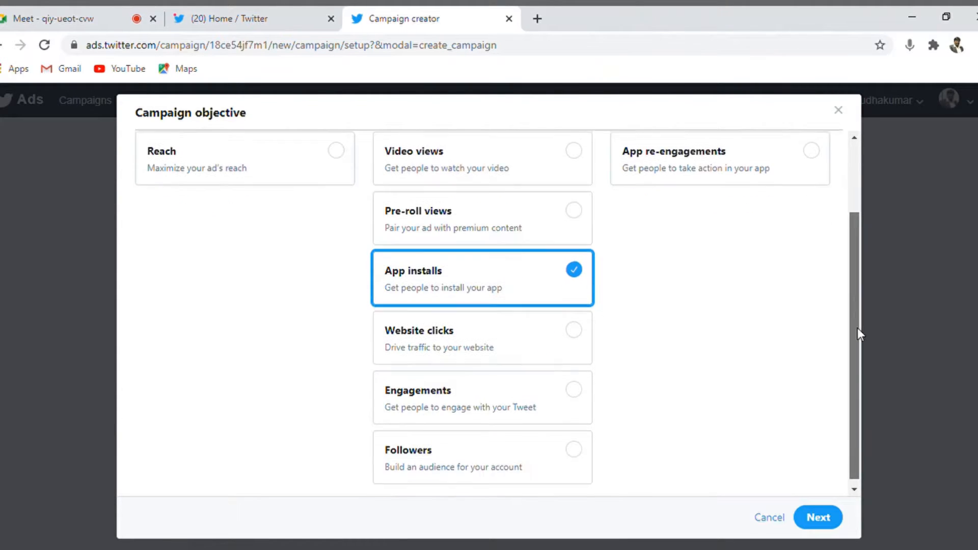
left_click(818, 519)
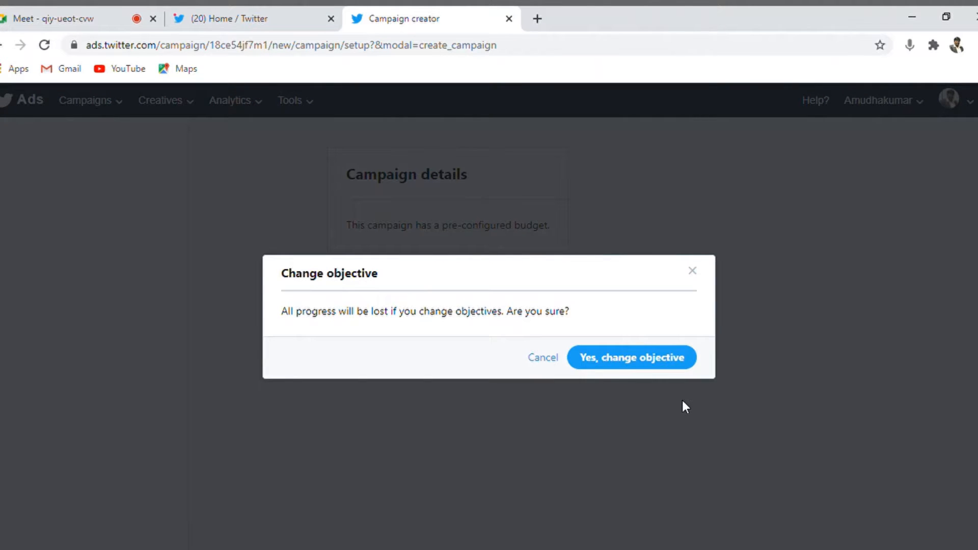
left_click(635, 365)
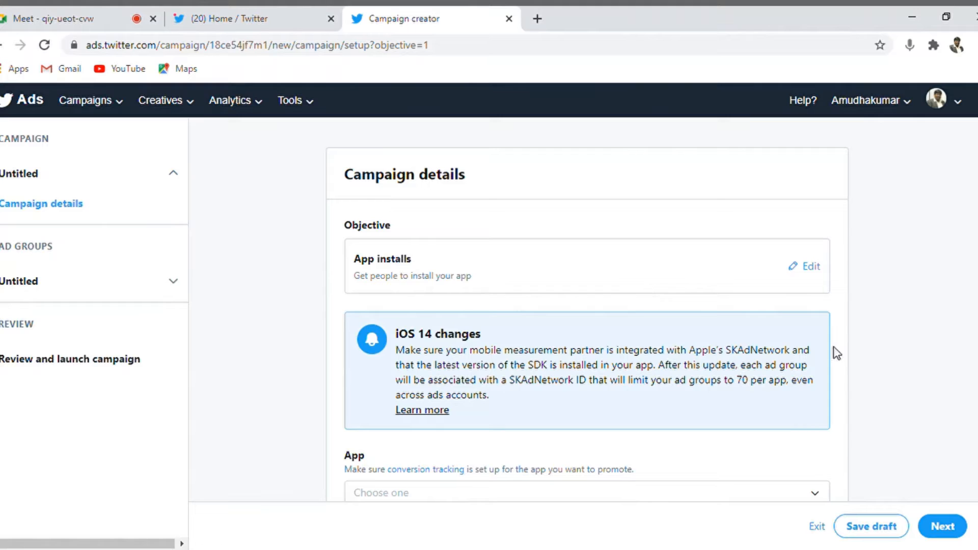
Choose WhatsApp Business for Android as the app to promote in the campaign details.
scroll(587, 315, "down", 2)
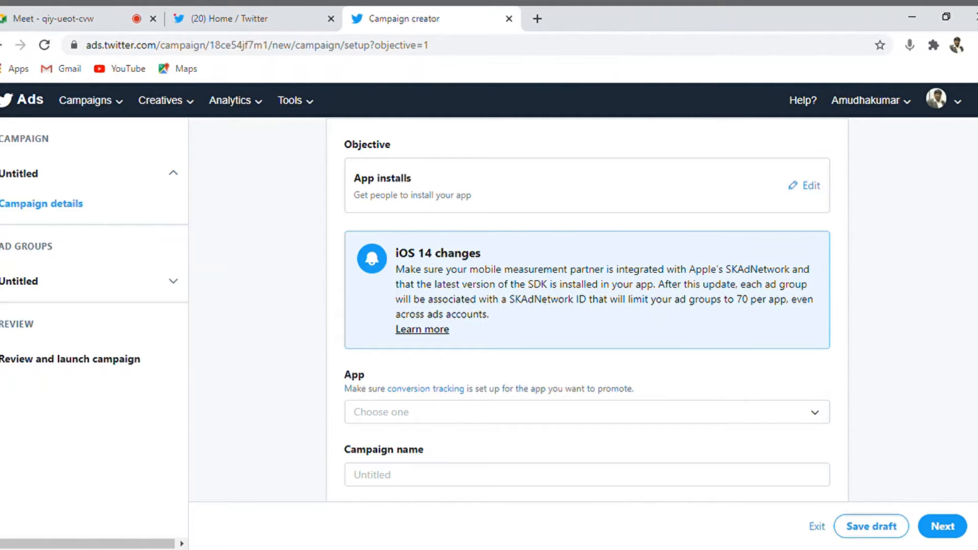
scroll(586, 305, "down", 2)
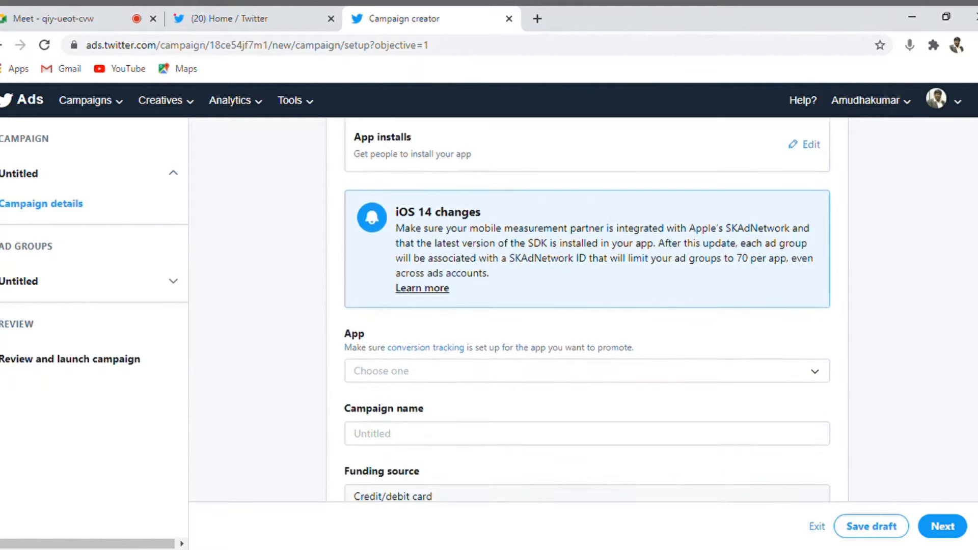
scroll(586, 306, "down", 3)
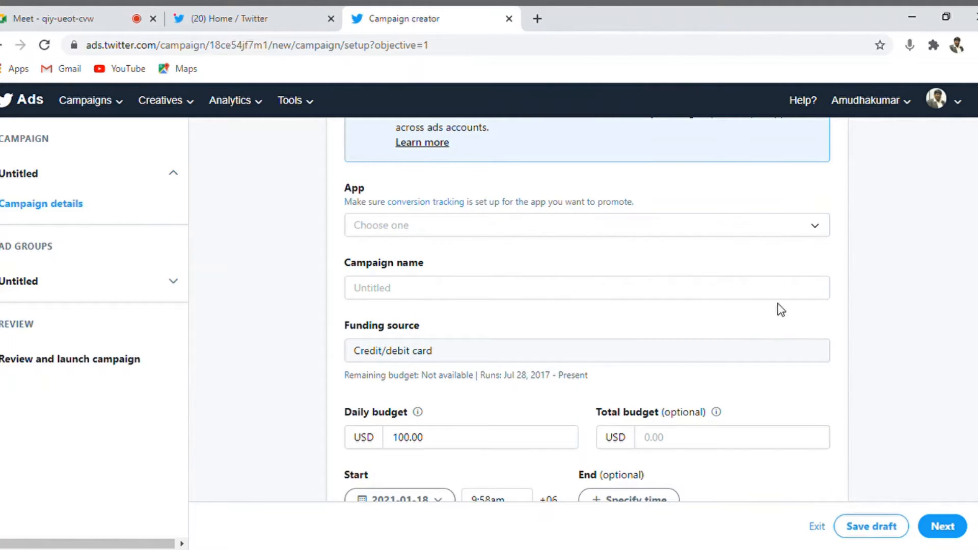
double_click(572, 209)
left_click(551, 208)
left_click(817, 227)
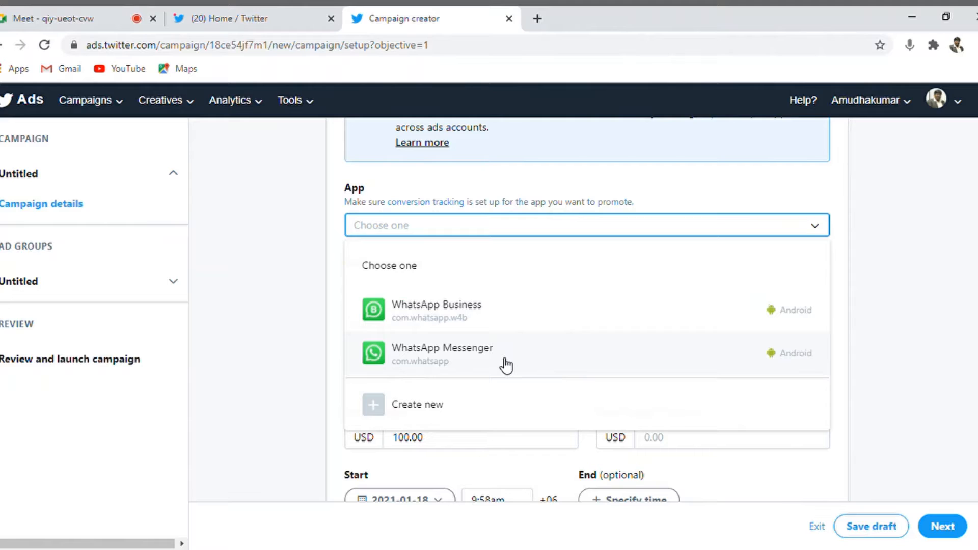
left_click(405, 232)
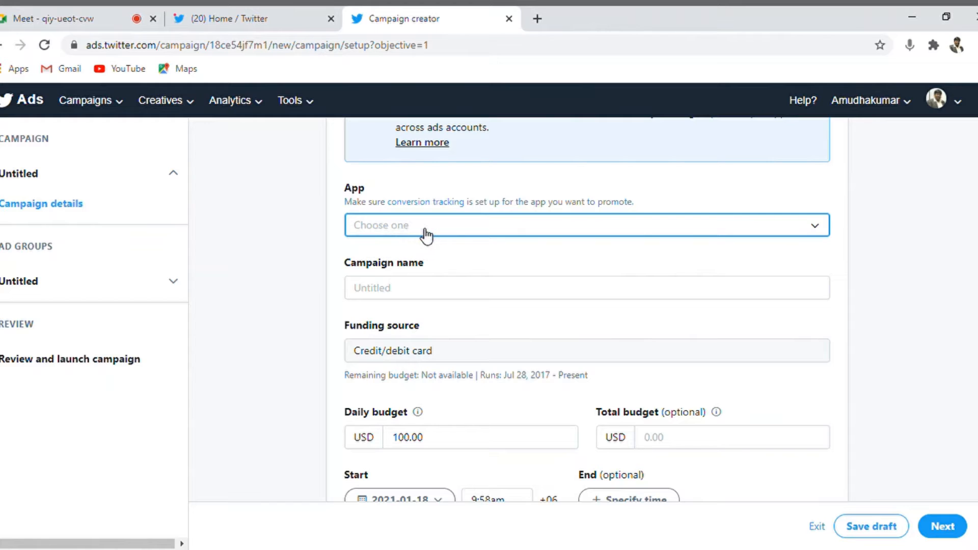
left_click(424, 237)
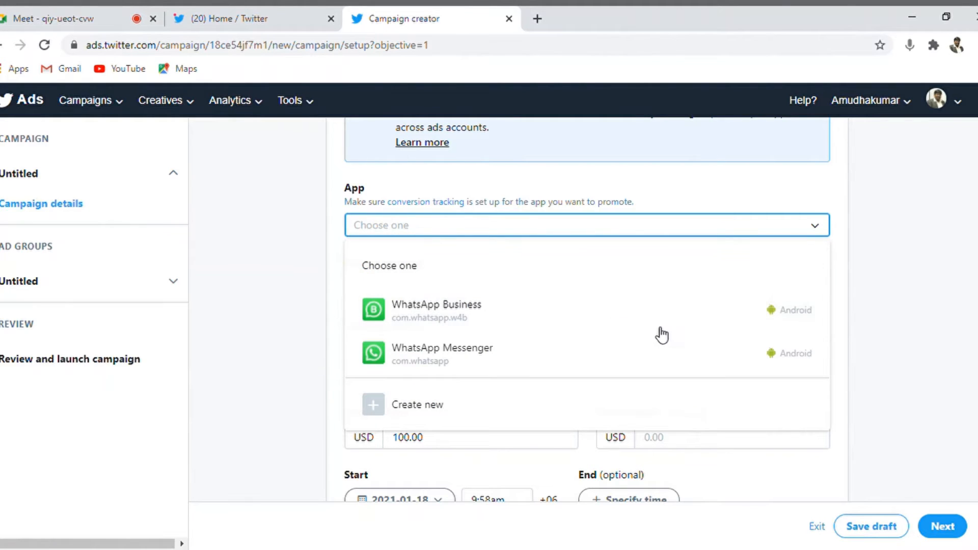
left_click(449, 313)
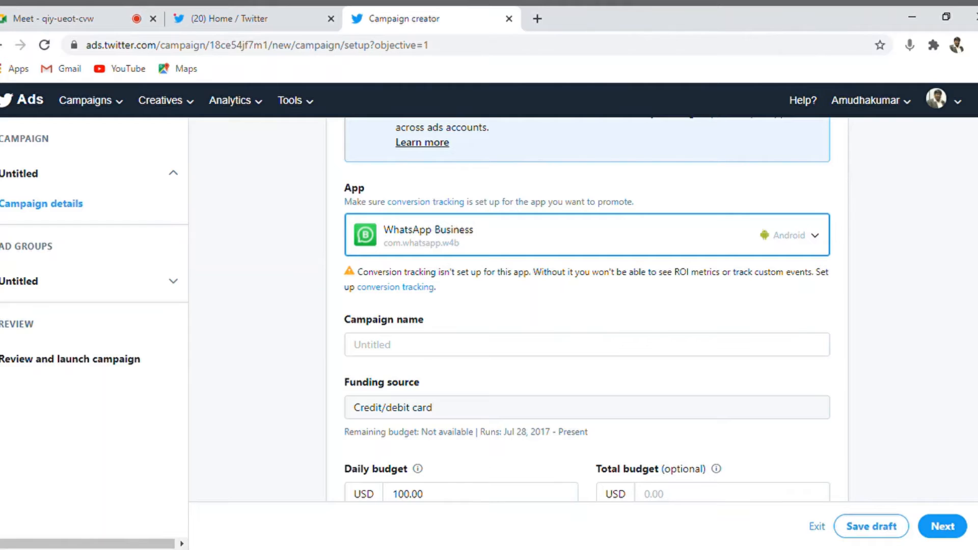
Name the campaign "Whatsapp Installa" and continue to the ad group details.
scroll(693, 327, "down", 2)
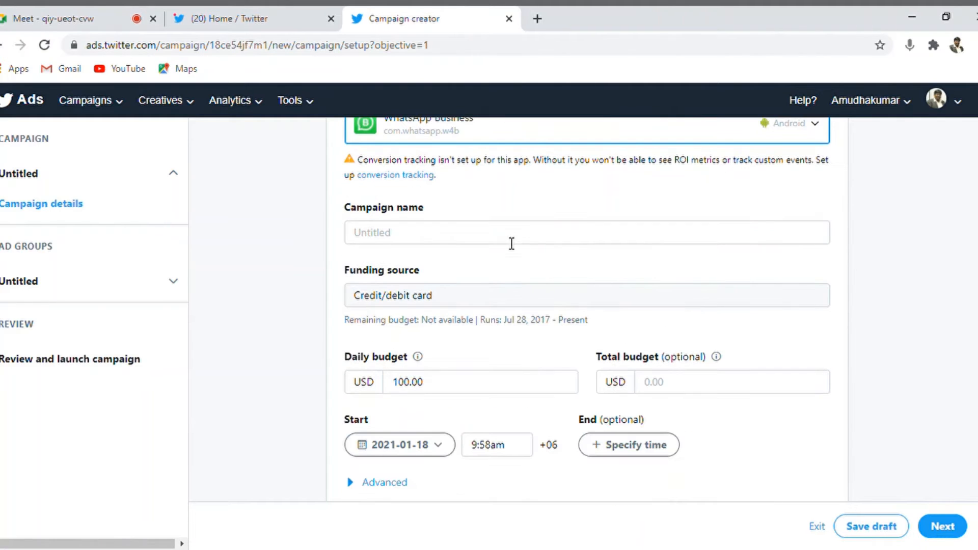
left_click(506, 236)
type("Wha")
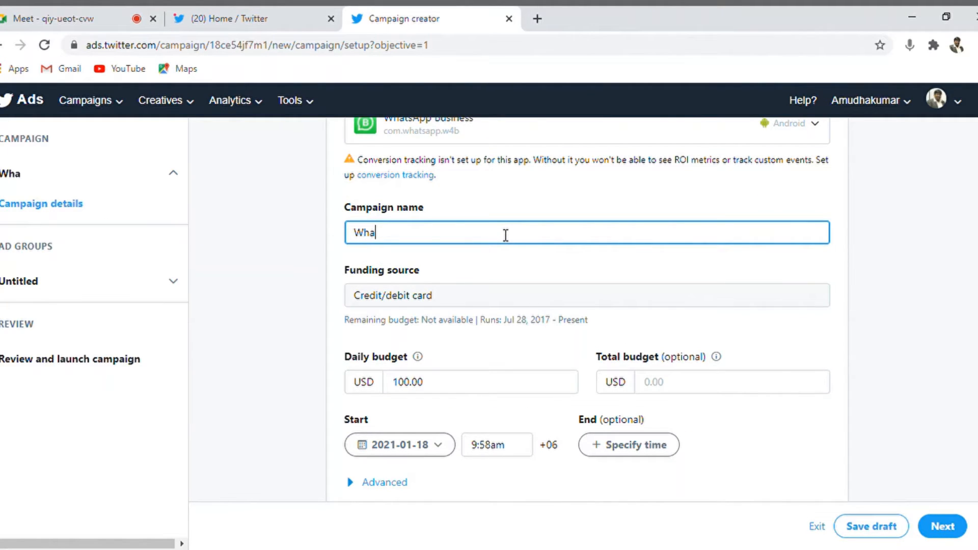
type("tsapp")
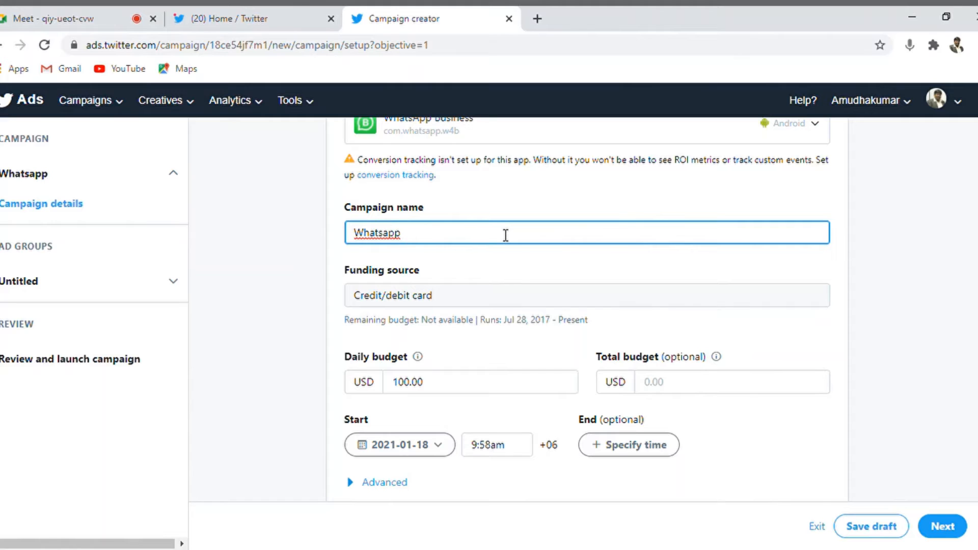
type(" Installa")
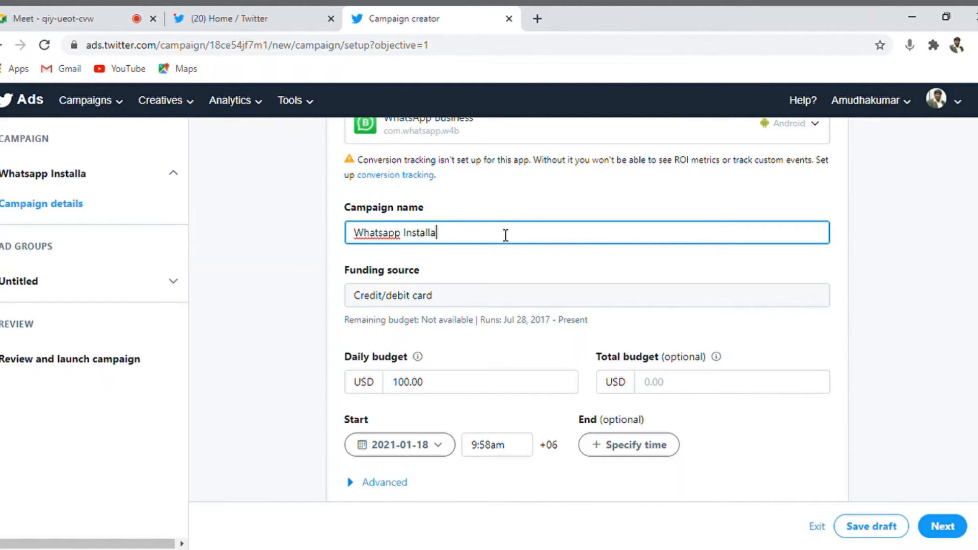
scroll(884, 294, "down", 1)
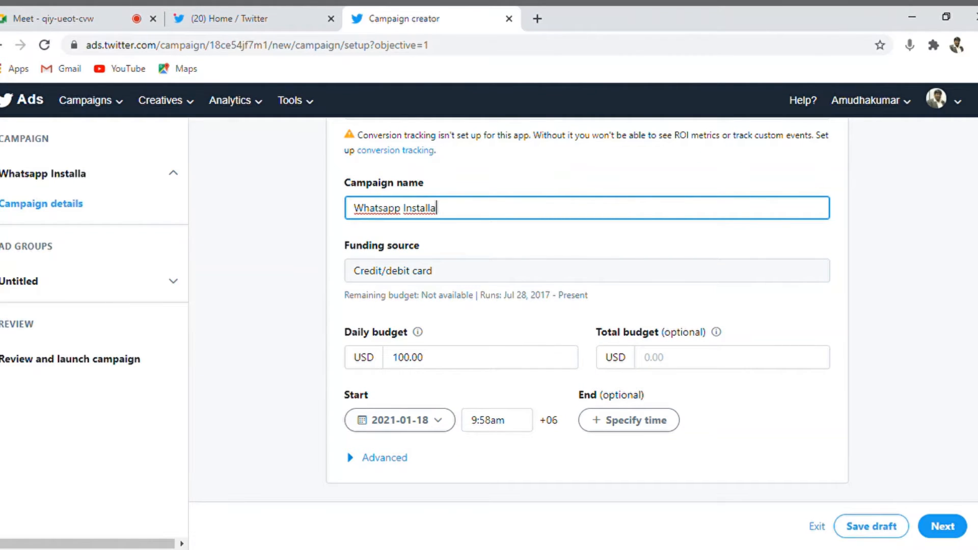
left_click(947, 525)
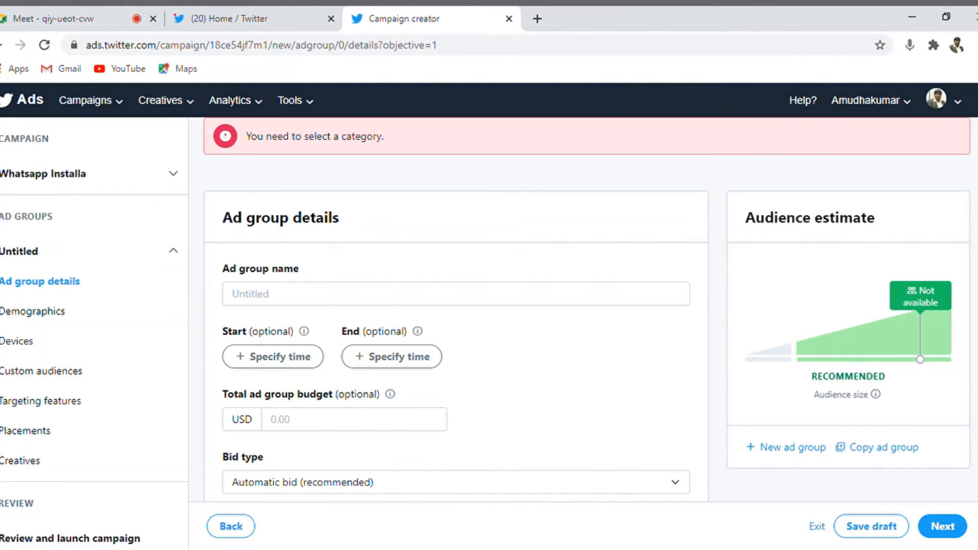
Return to the campaign details and look through all settings, including the advanced pacing options, for a category choice.
scroll(456, 326, "down", 1)
scroll(456, 326, "down", 4)
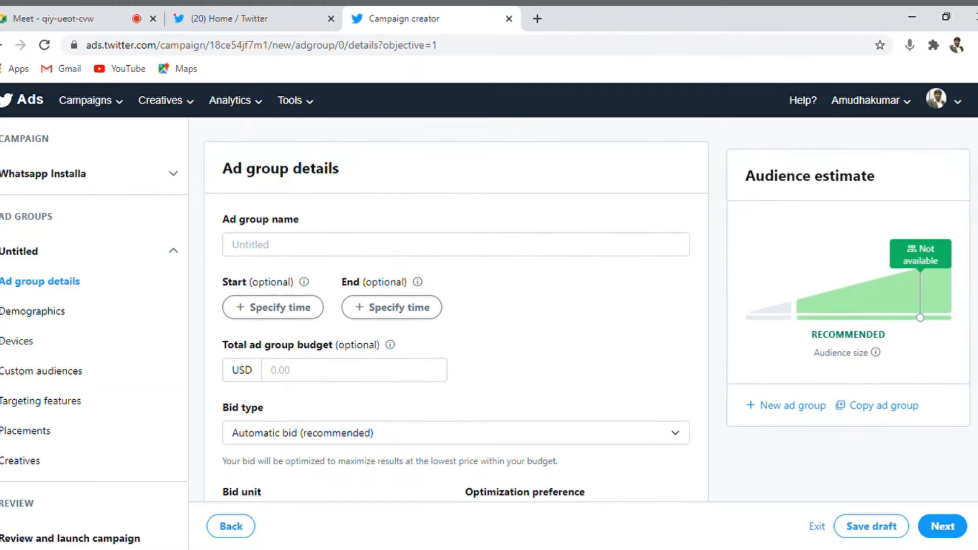
scroll(455, 326, "up", 4)
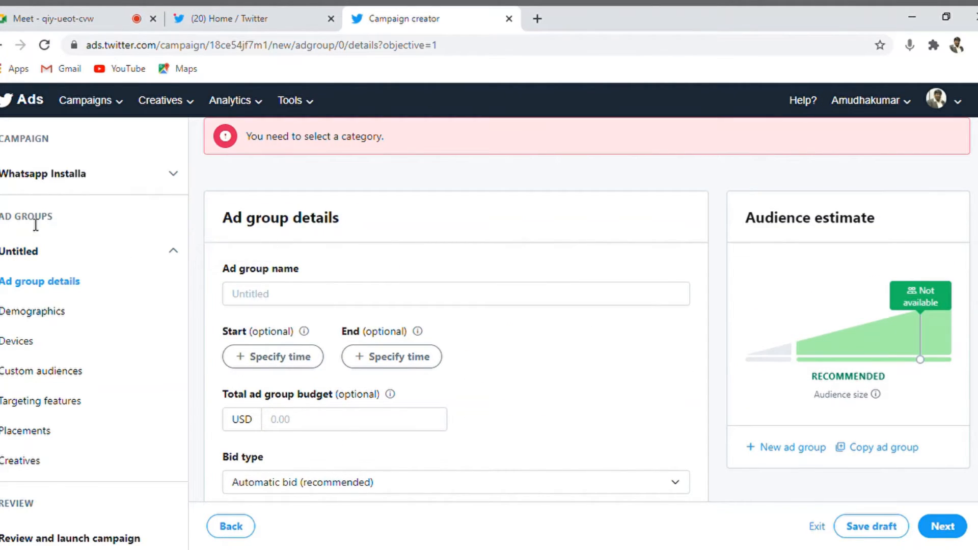
left_click(43, 179)
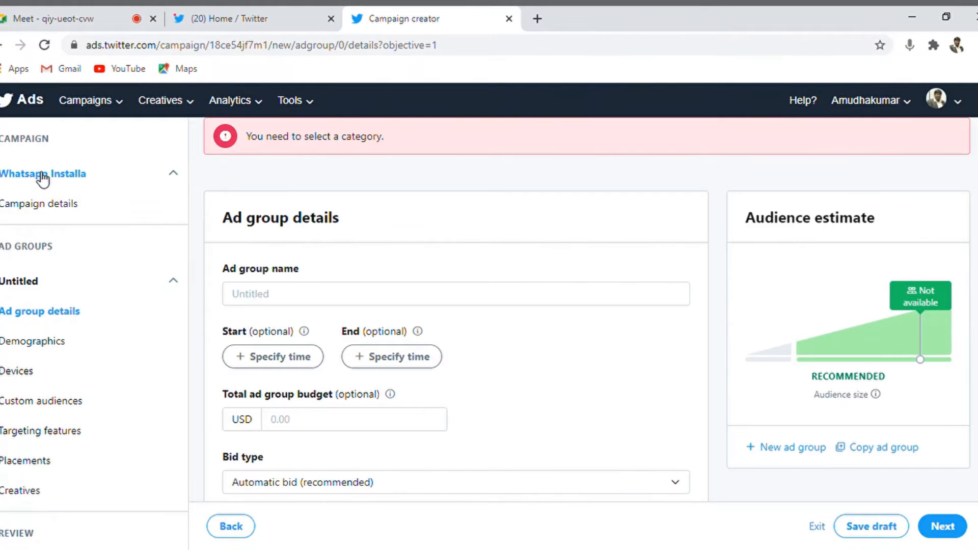
left_click(50, 214)
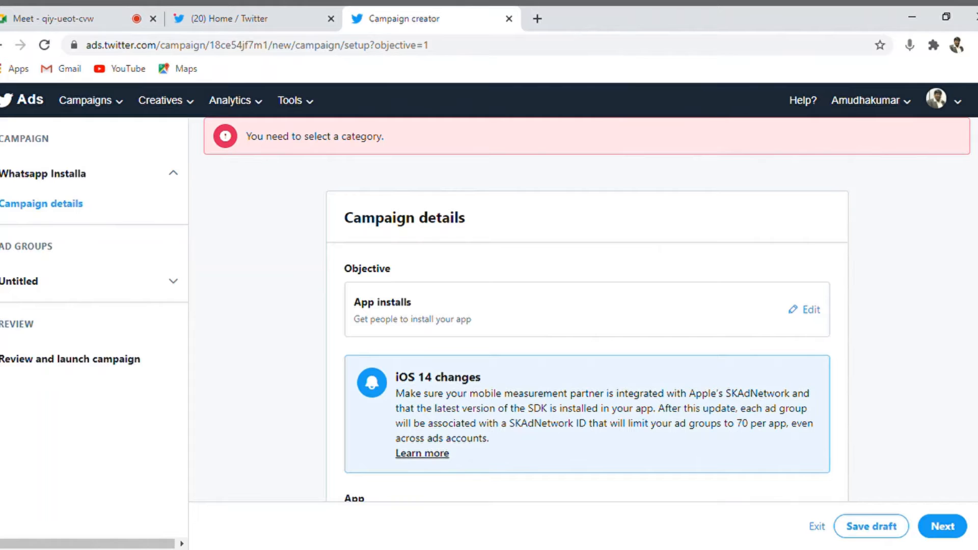
scroll(586, 309, "down", 6)
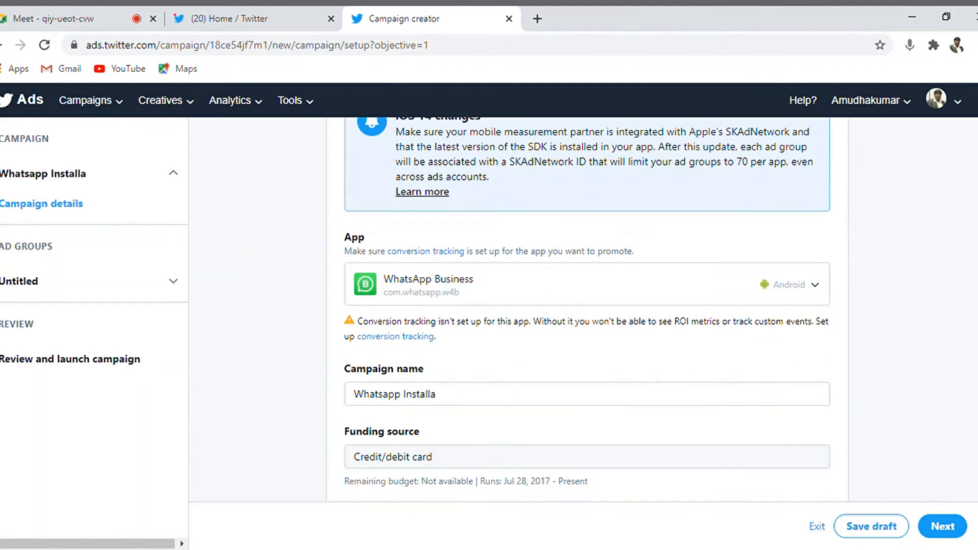
scroll(587, 310, "down", 1)
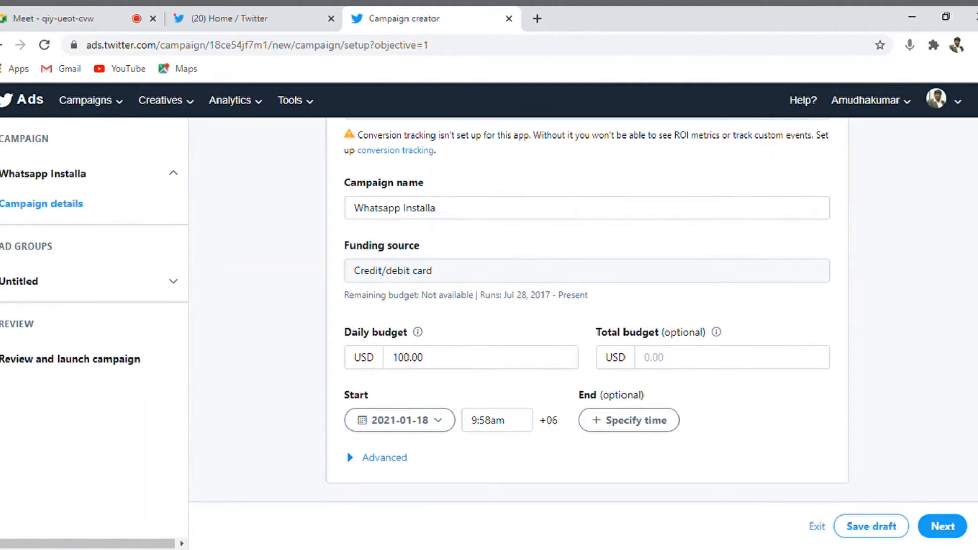
left_click(377, 458)
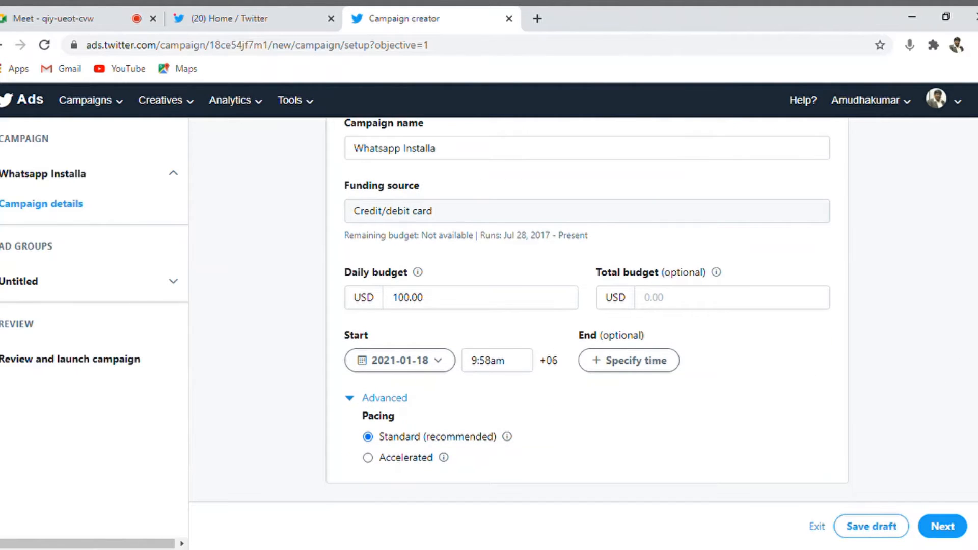
scroll(585, 306, "up", 5)
scroll(586, 306, "down", 2)
scroll(586, 306, "up", 3)
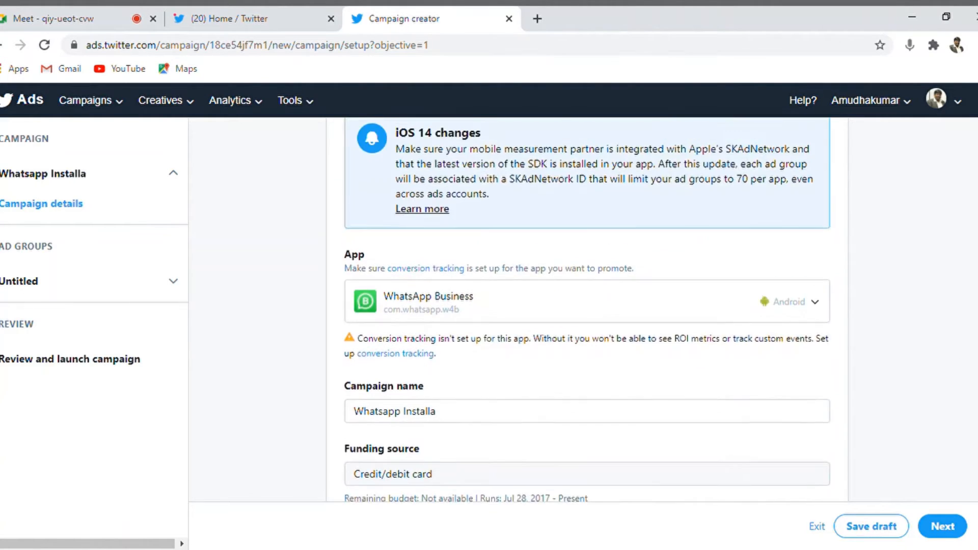
scroll(586, 305, "up", 5)
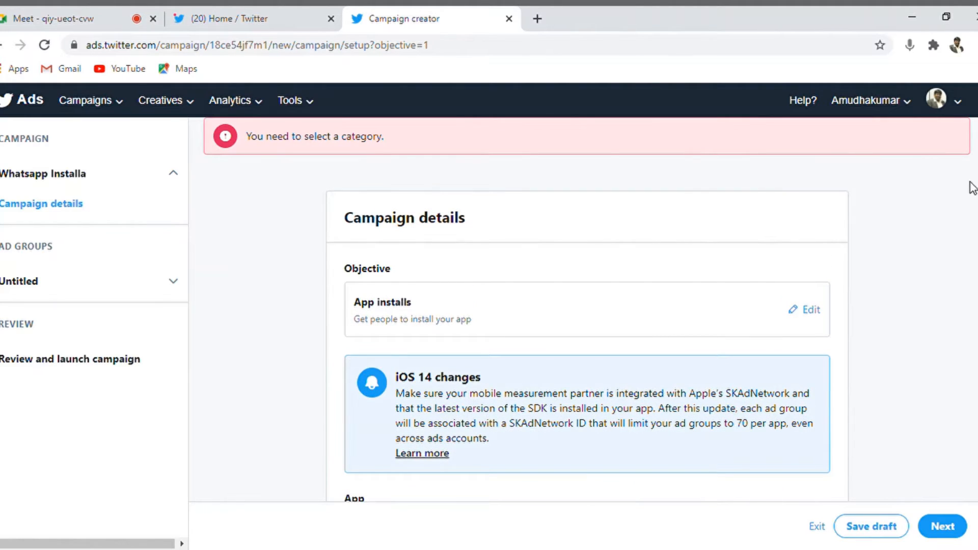
Search the campaign details page for the text "categor".
key("ctrl+f")
type("catego")
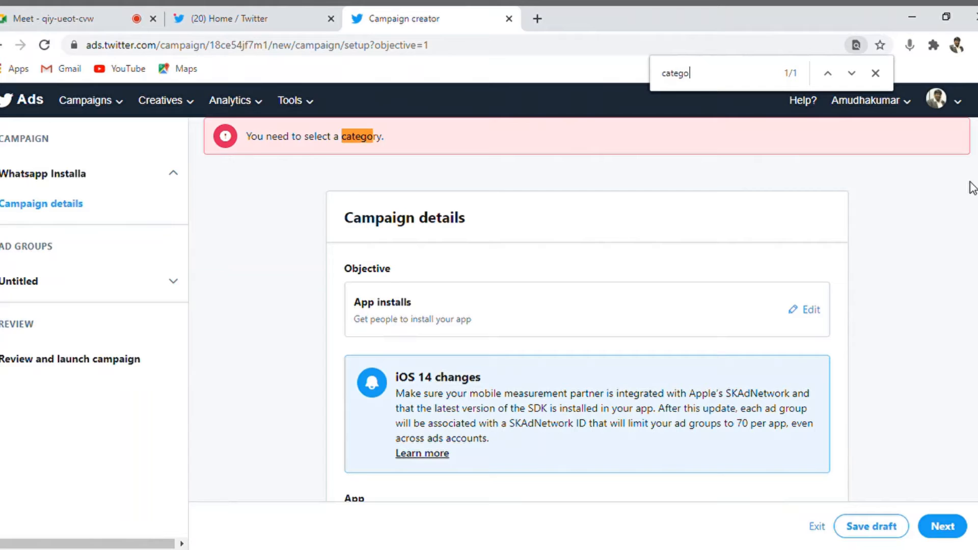
type("r")
Proceed to the ad group details and name the ad group "Whatsapp Installs".
left_click(941, 529)
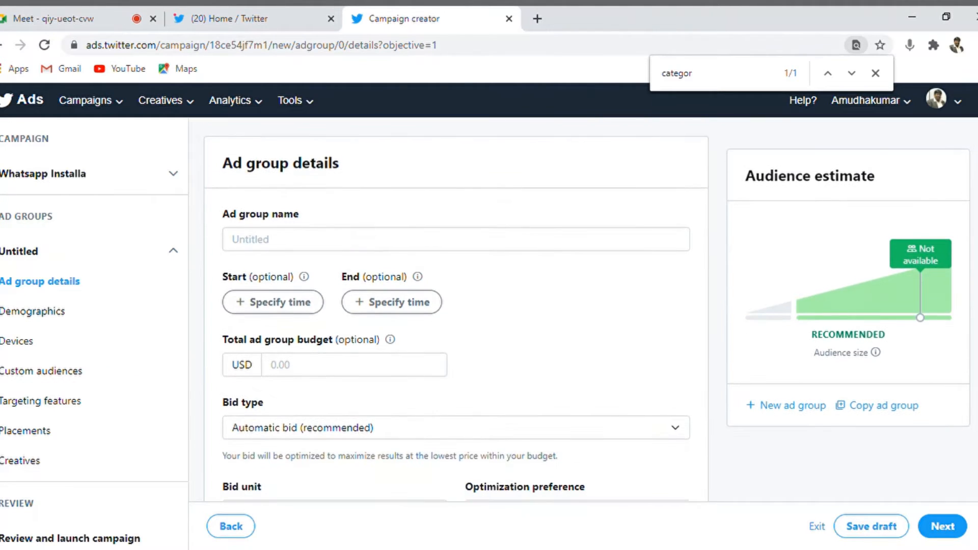
left_click(539, 250)
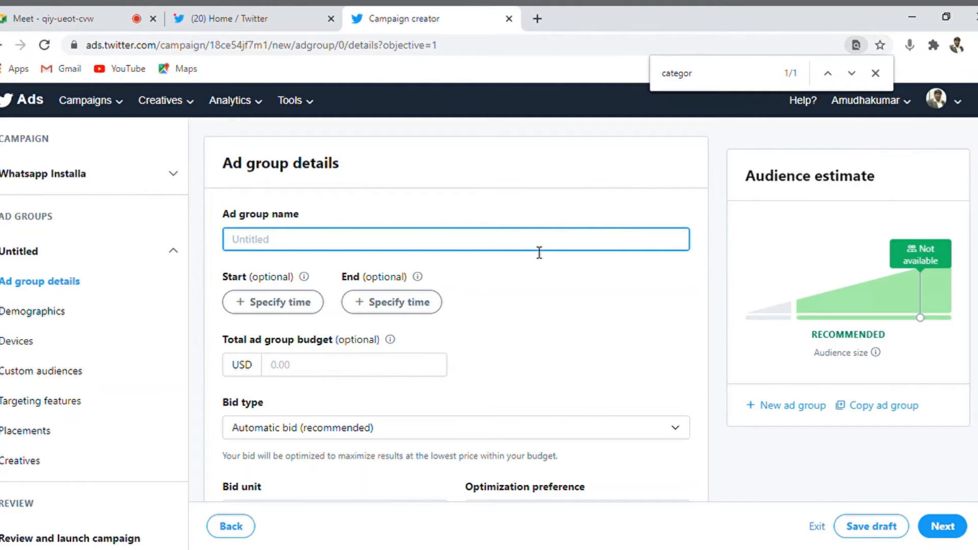
type("Whatsapp")
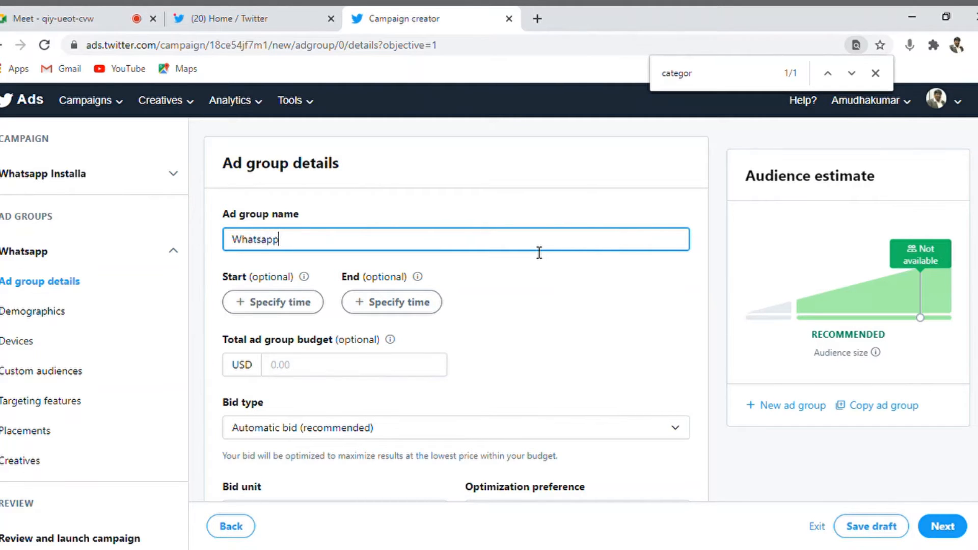
type(" Installa")
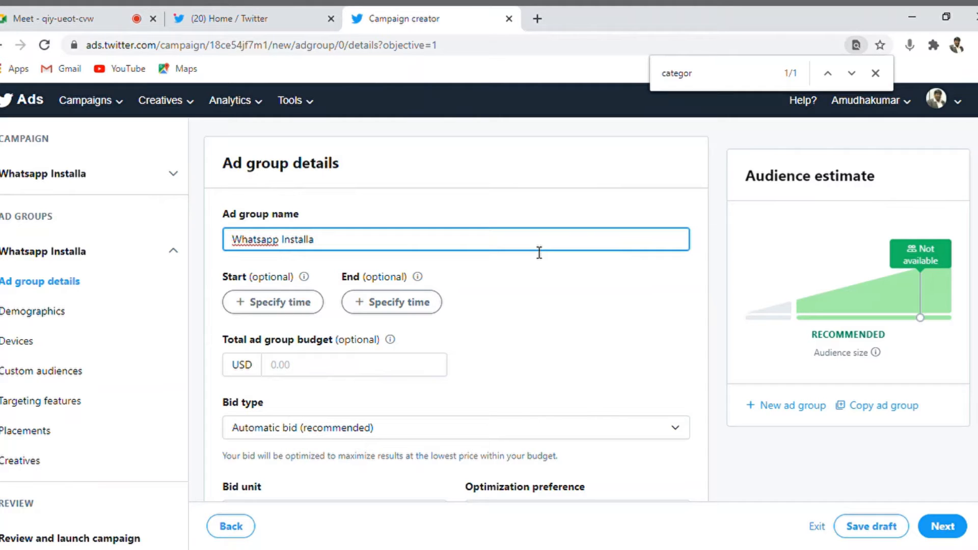
key("BackSpace")
type("s")
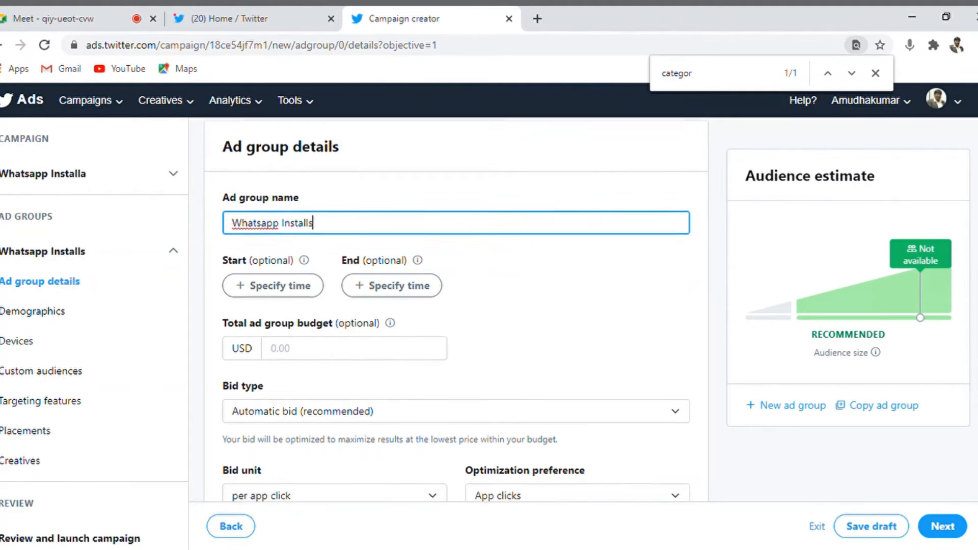
Review the ad group's budget, bid type, bid unit, optimization preference and demographics settings.
scroll(972, 145, "down", 3)
scroll(455, 306, "down", 4)
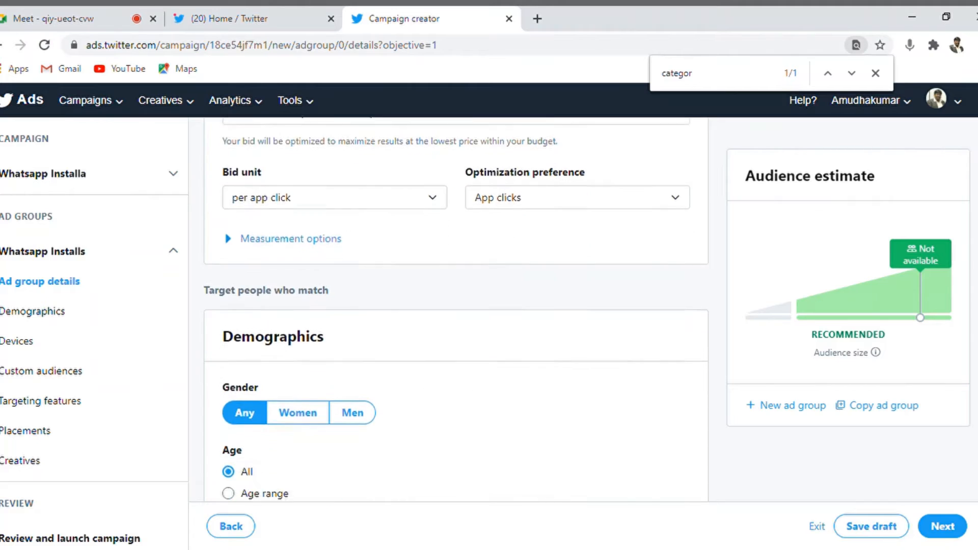
scroll(456, 306, "up", 2)
scroll(456, 305, "up", 2)
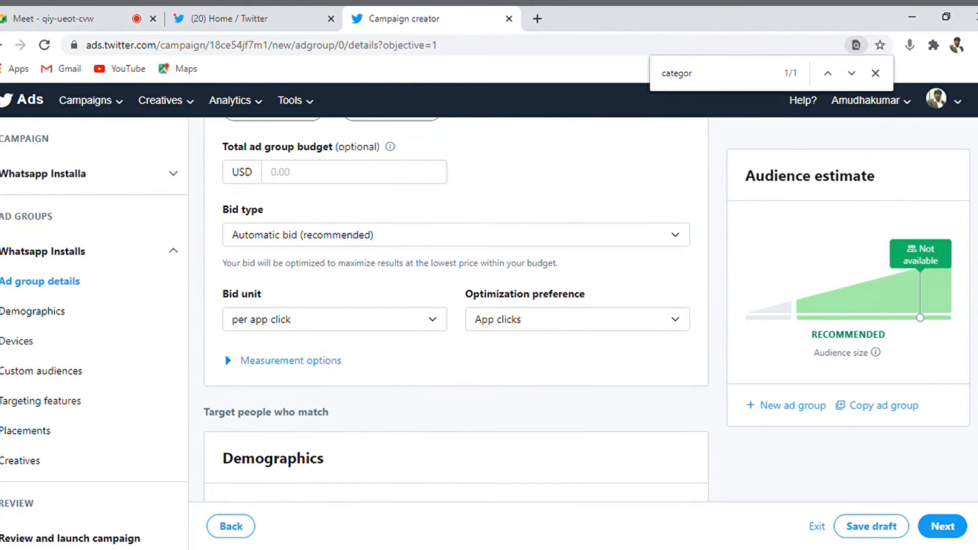
scroll(456, 306, "up", 1)
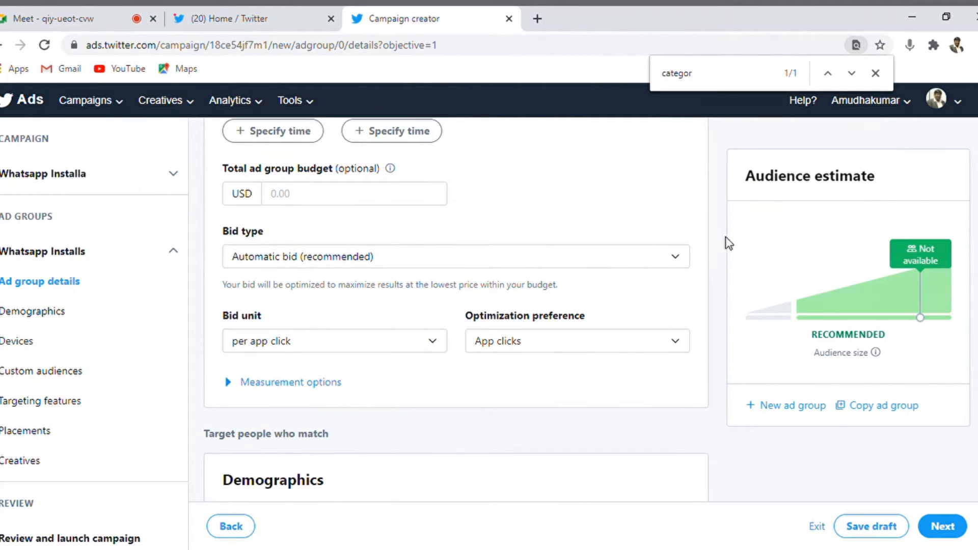
Compare the Automatic bid and Maximum bid options, and set the ad group's bid type to Target cost.
left_click(685, 258)
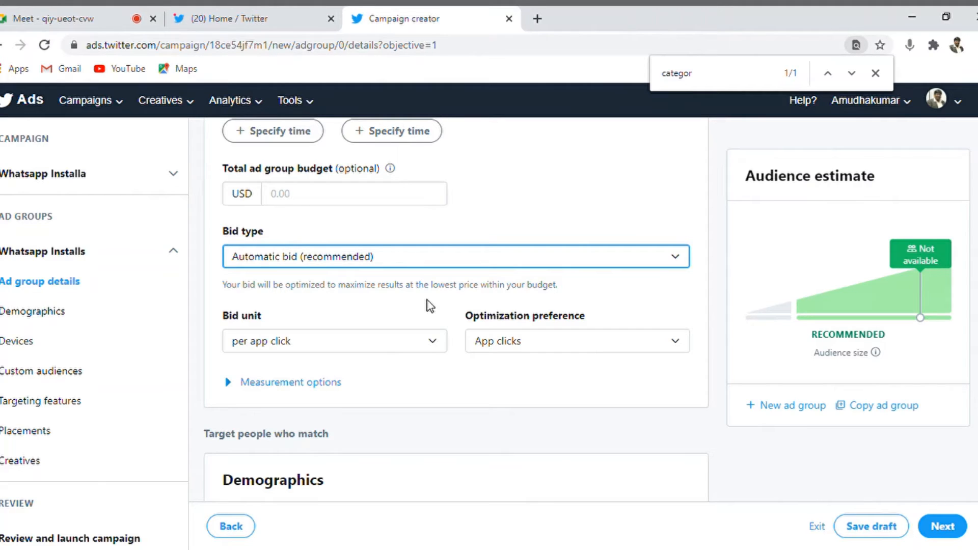
key("Down")
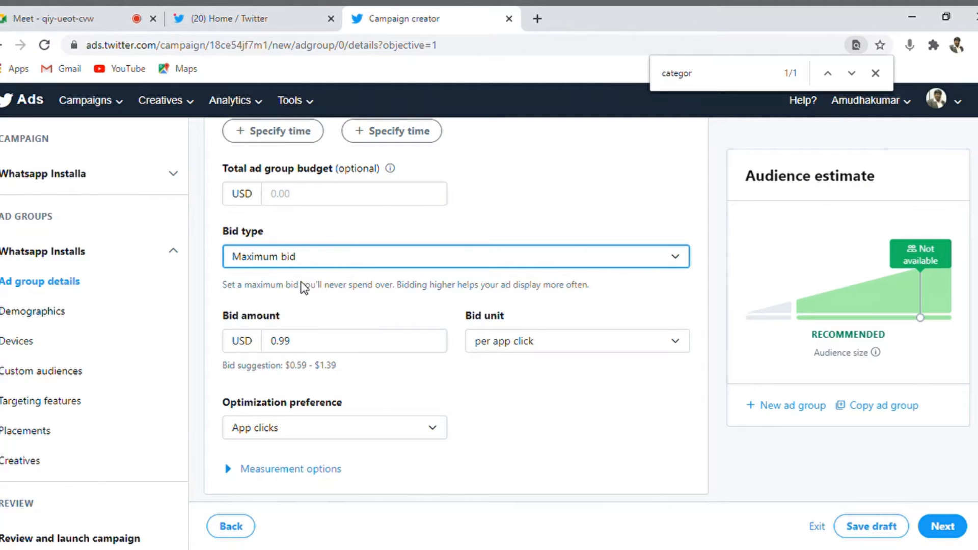
key("Down")
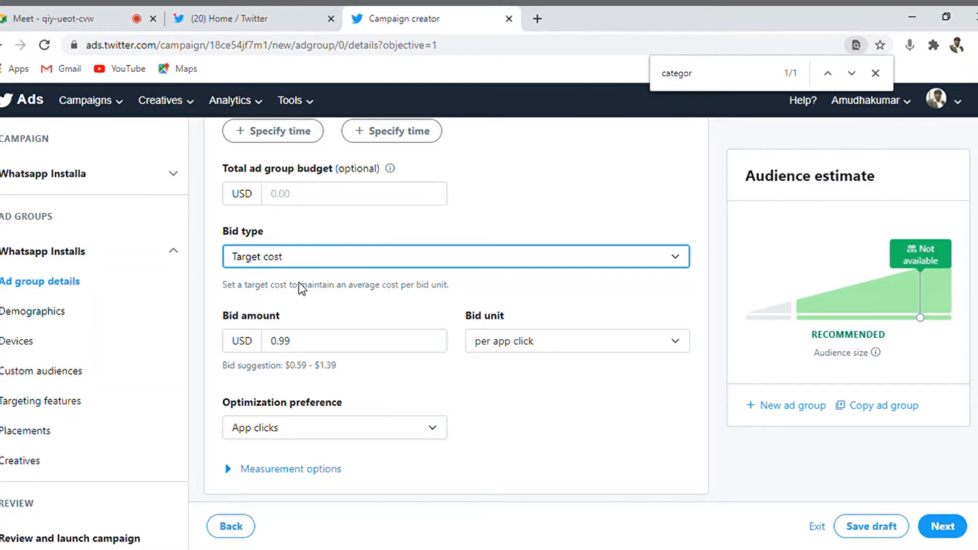
left_click(282, 270)
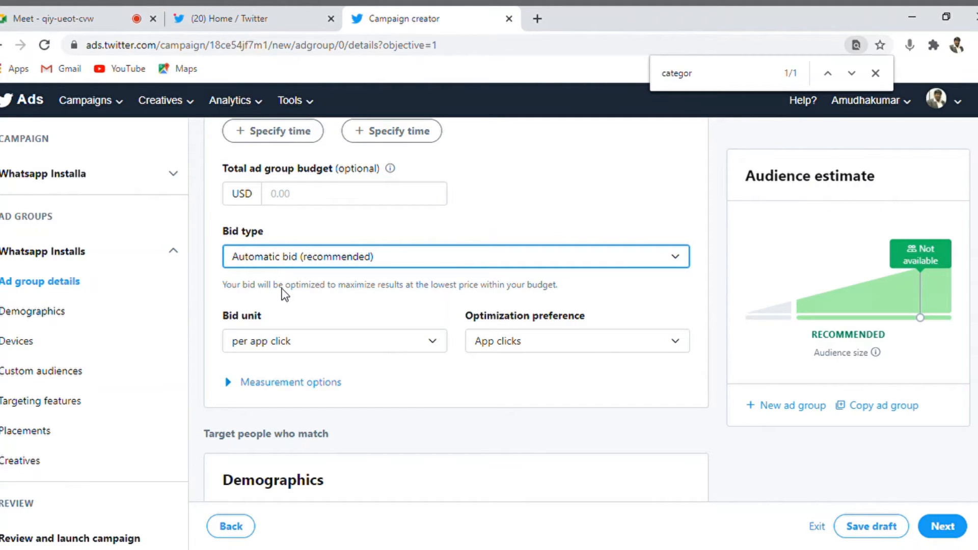
left_click(284, 295)
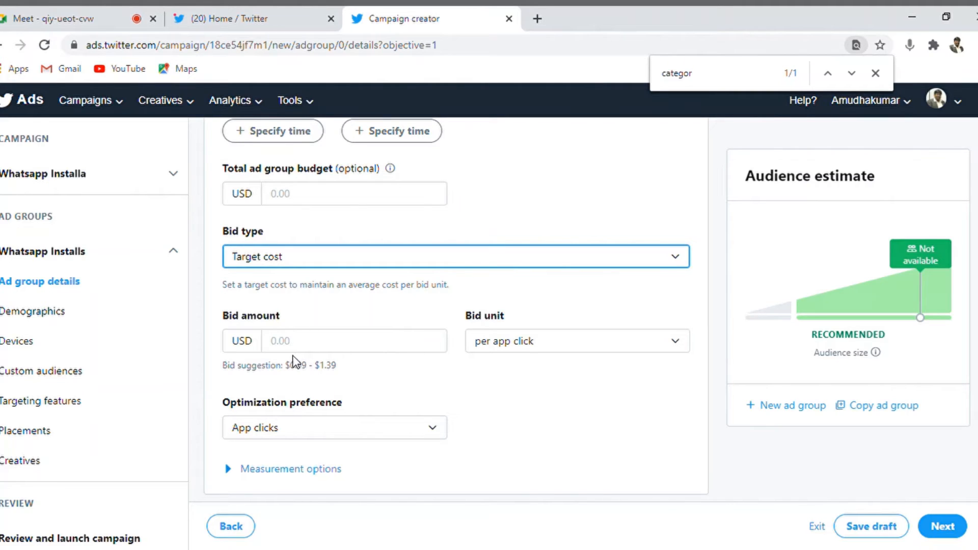
Set the bid amount to 0.50 USD, using the suggested bid range as a reference.
left_click_drag(290, 365, 337, 365)
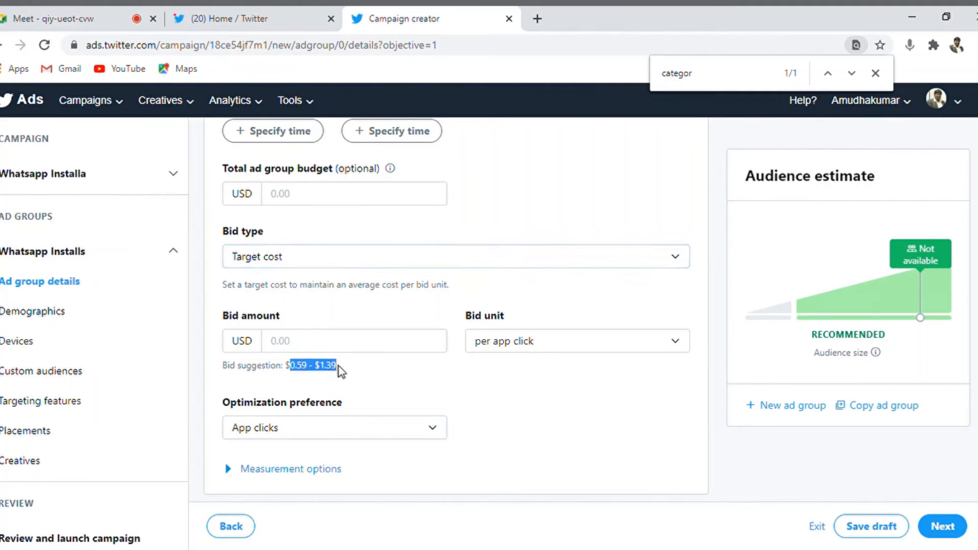
left_click(299, 346)
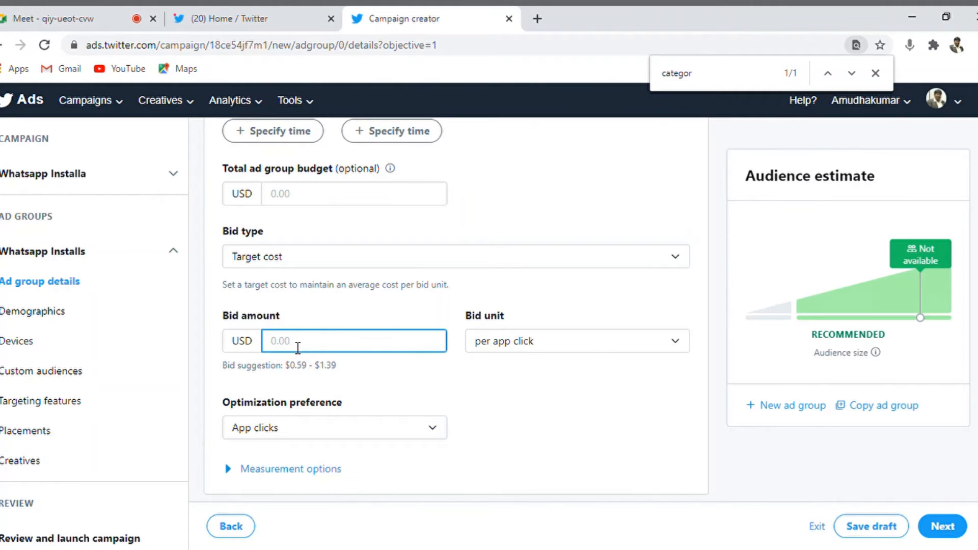
type(".50")
left_click(581, 406)
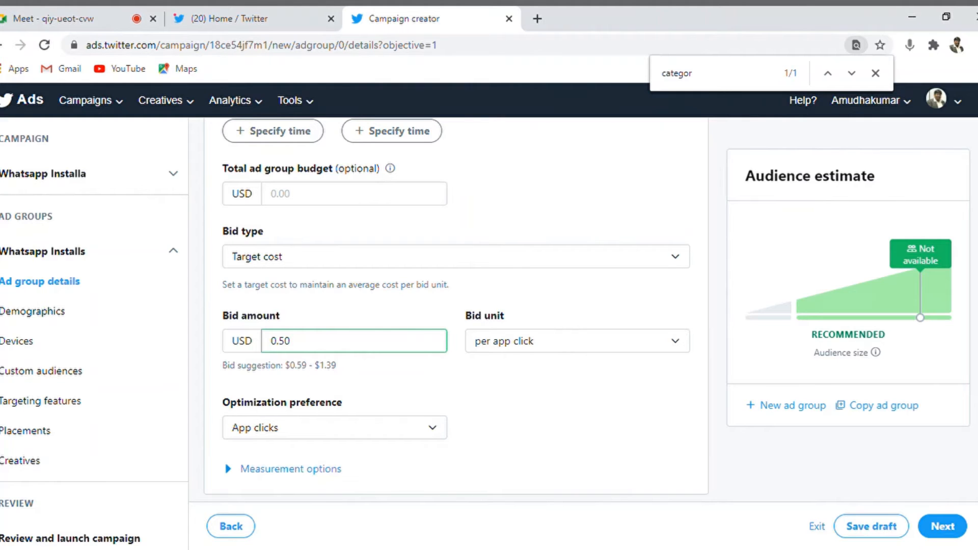
Target the Android operating system in the device settings, limited to Android Nougat and above.
scroll(696, 245, "down", 3)
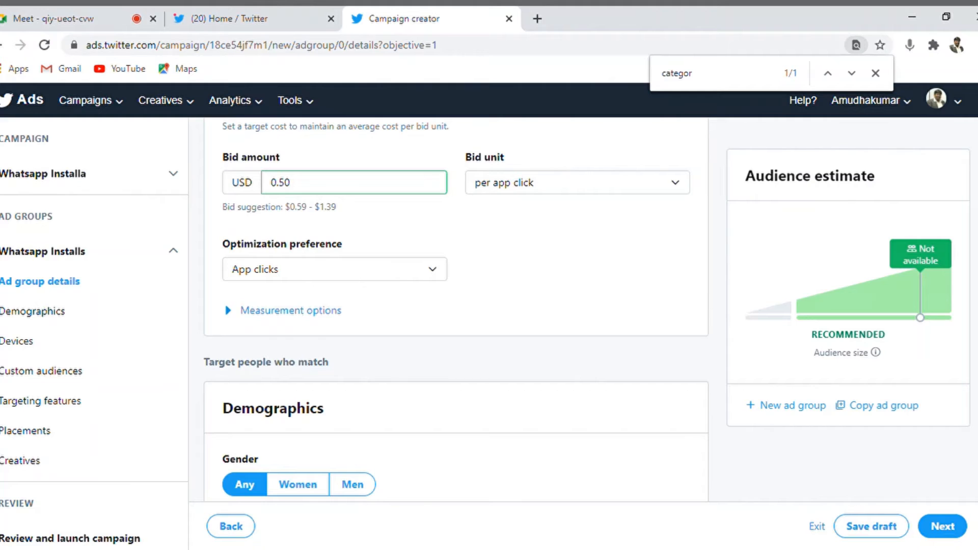
scroll(456, 310, "down", 5)
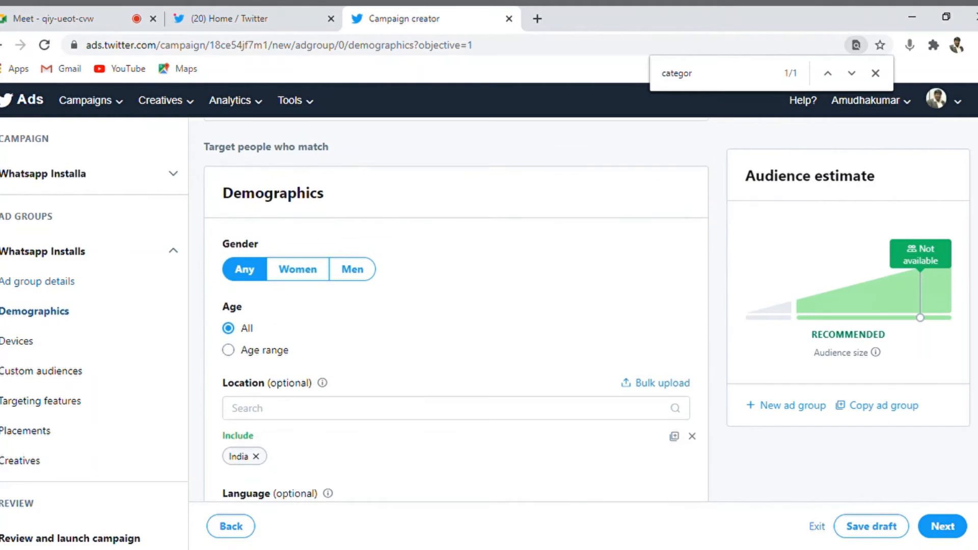
scroll(456, 310, "down", 3)
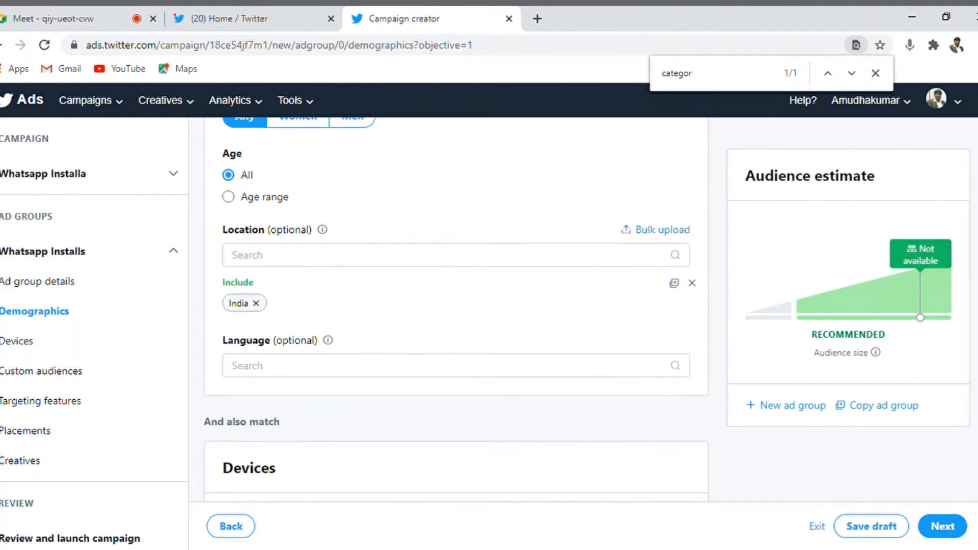
scroll(456, 310, "down", 3)
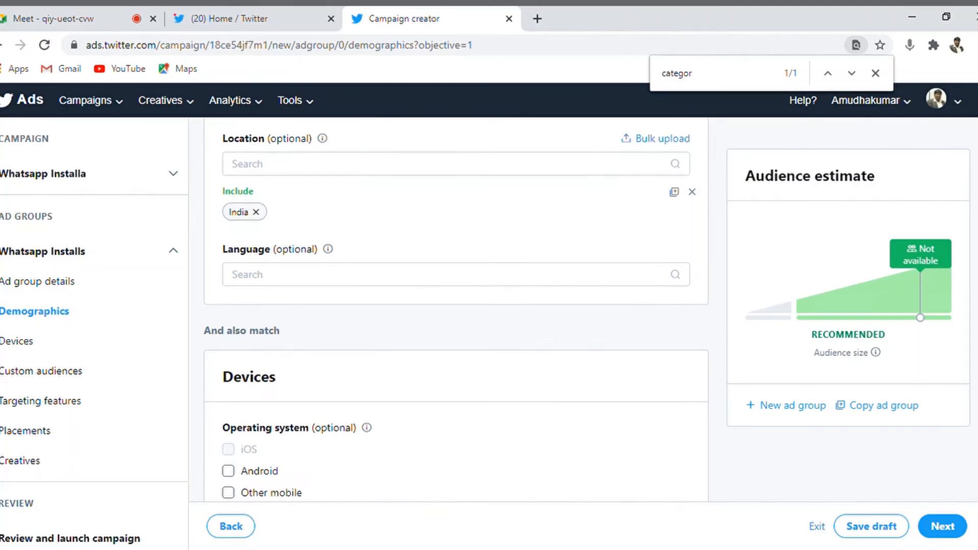
scroll(456, 310, "down", 1)
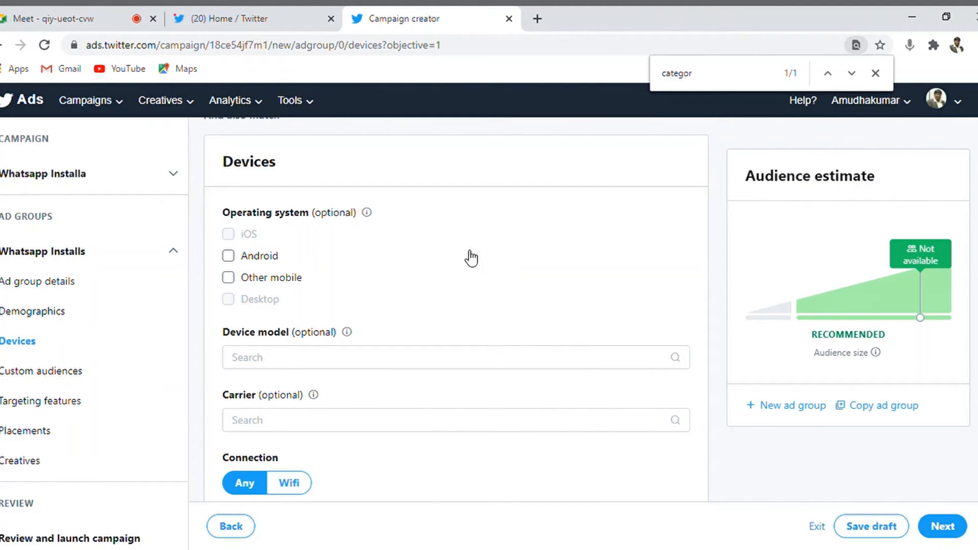
left_click(237, 258)
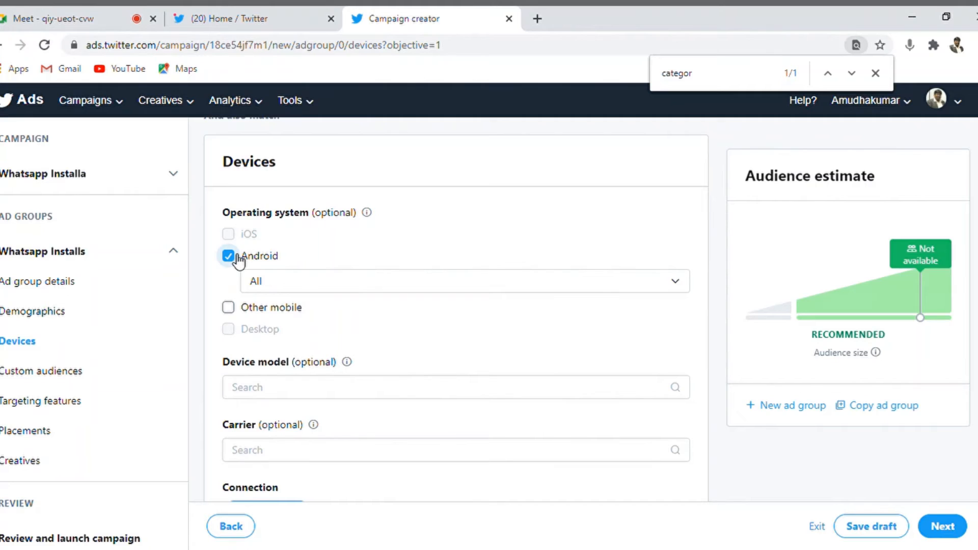
left_click(294, 286)
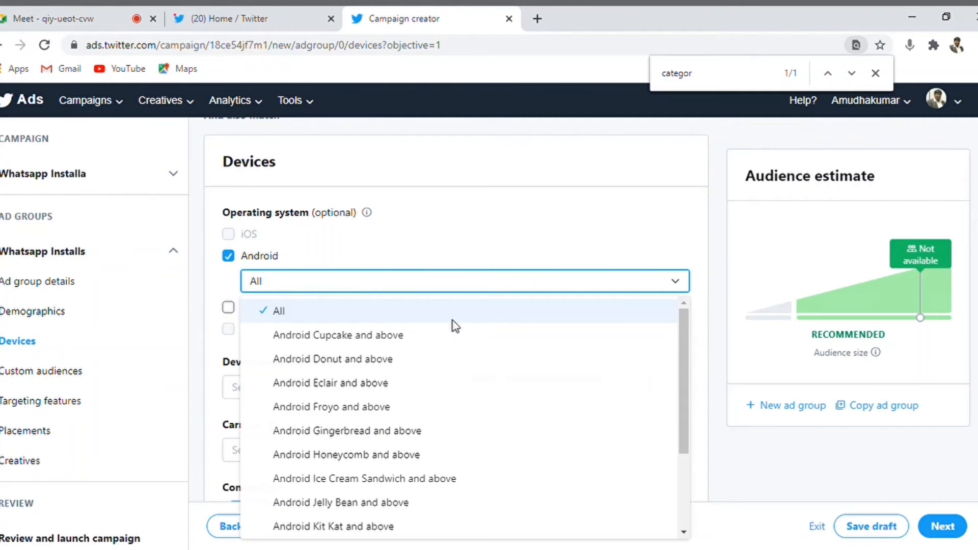
left_click_drag(683, 335, 667, 489)
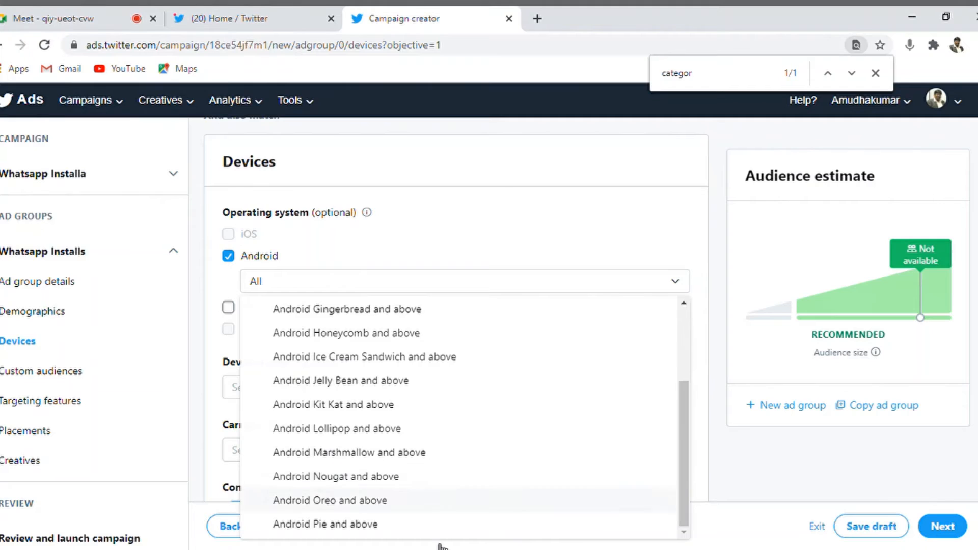
left_click(342, 479)
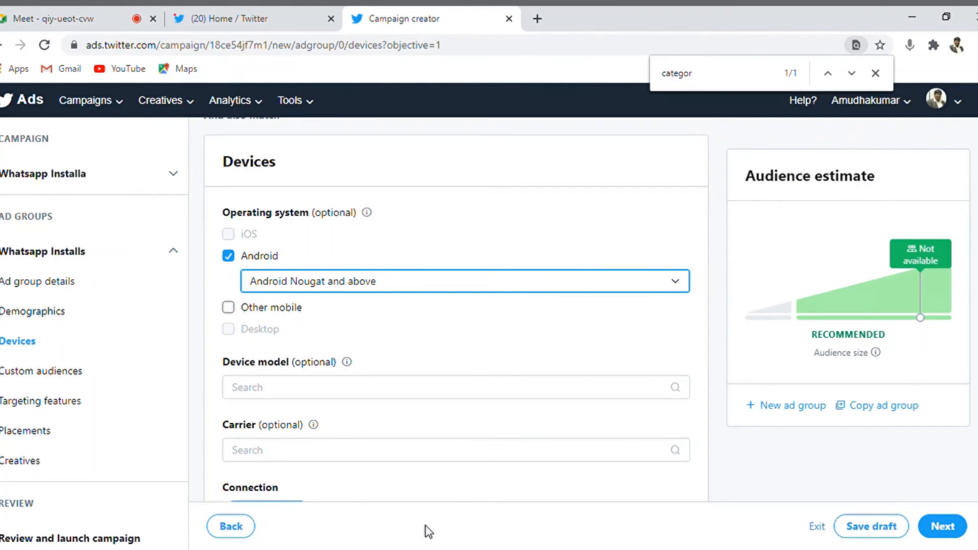
left_click(682, 297)
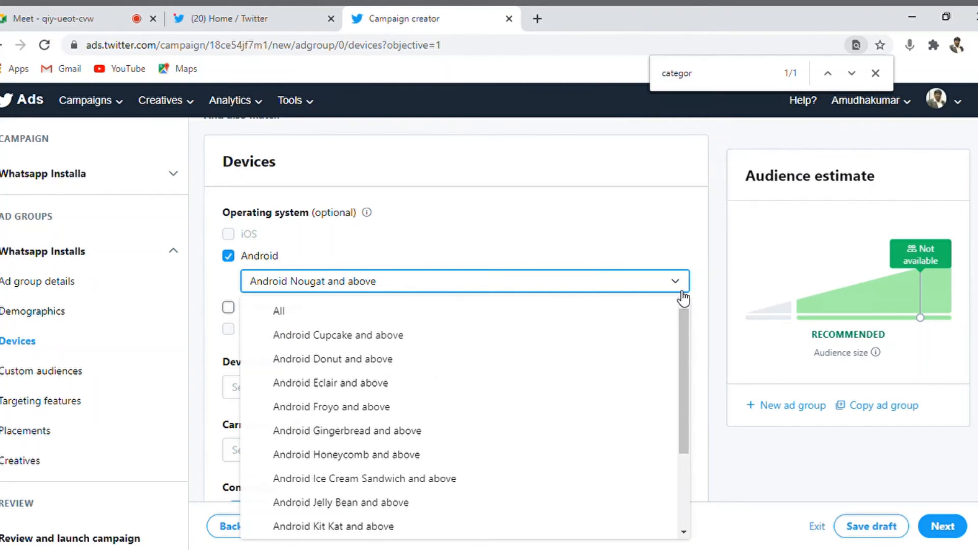
left_click(655, 230)
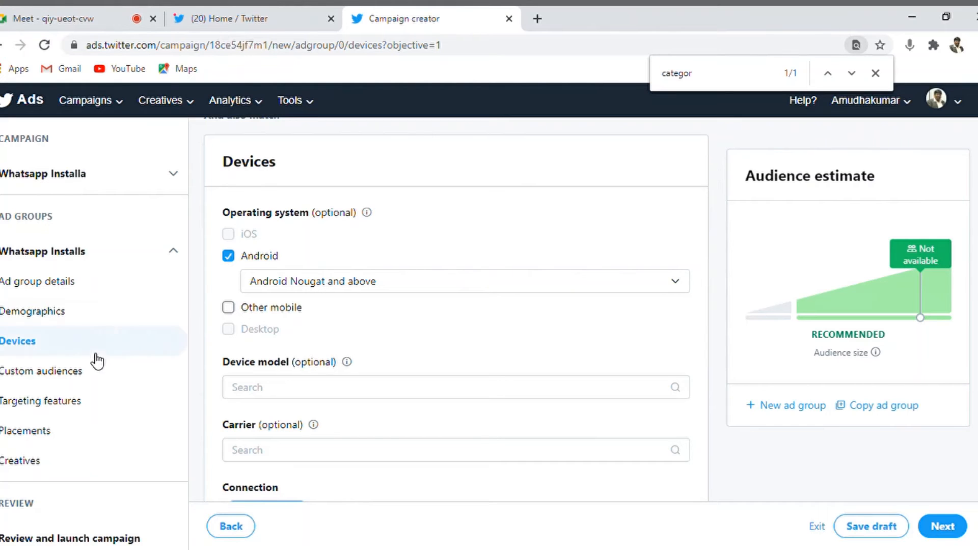
Review the ad group's custom audiences and targeting features, including keywords, follower look-alikes and interests.
left_click(77, 372)
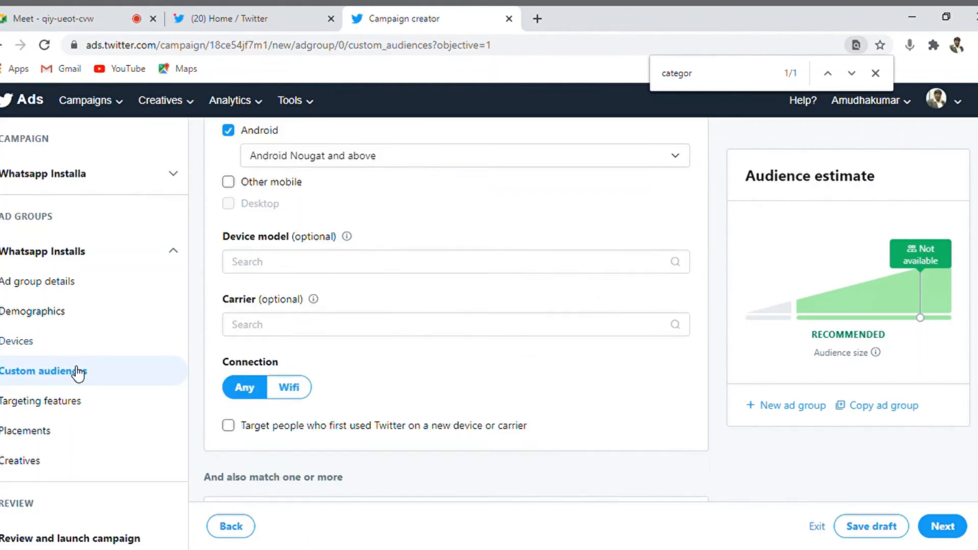
left_click(74, 409)
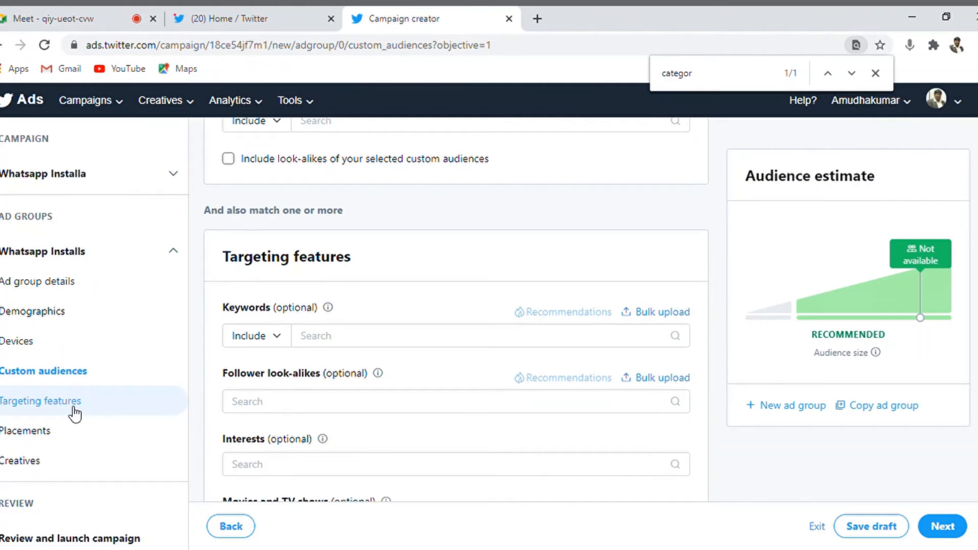
left_click(74, 374)
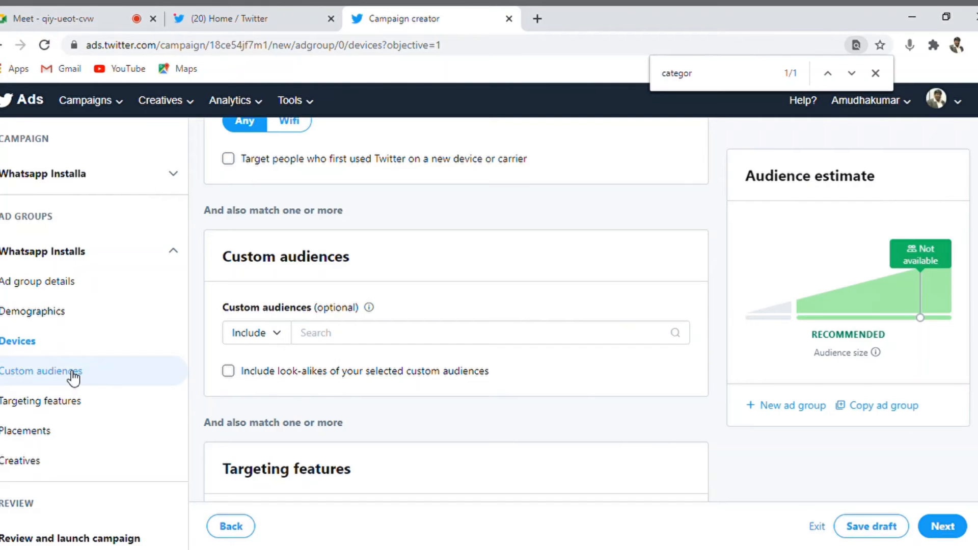
left_click(75, 410)
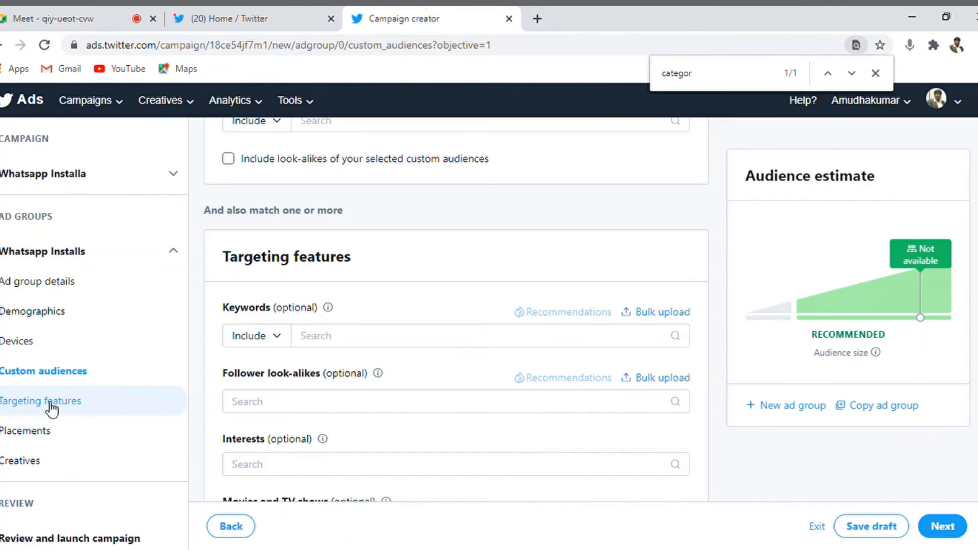
left_click(22, 403)
Review the ad group's Twitter placements, Twitter Audience Platform formats and TAP settings.
left_click(45, 432)
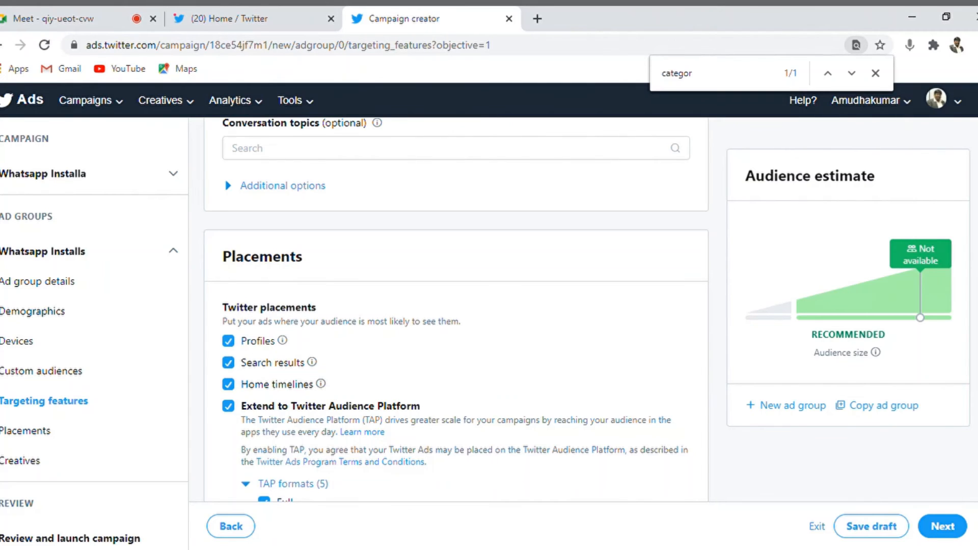
scroll(456, 310, "down", 4)
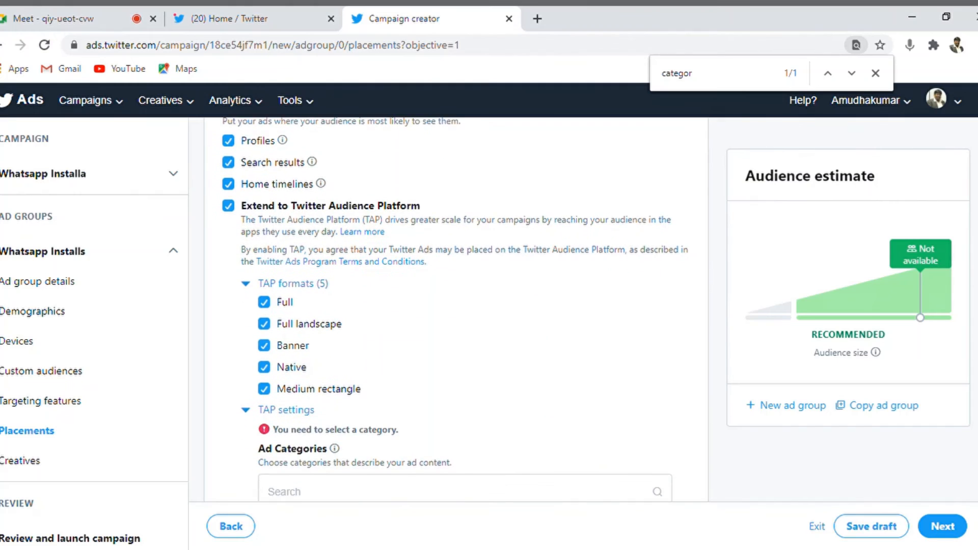
scroll(456, 310, "down", 3)
scroll(455, 310, "up", 1)
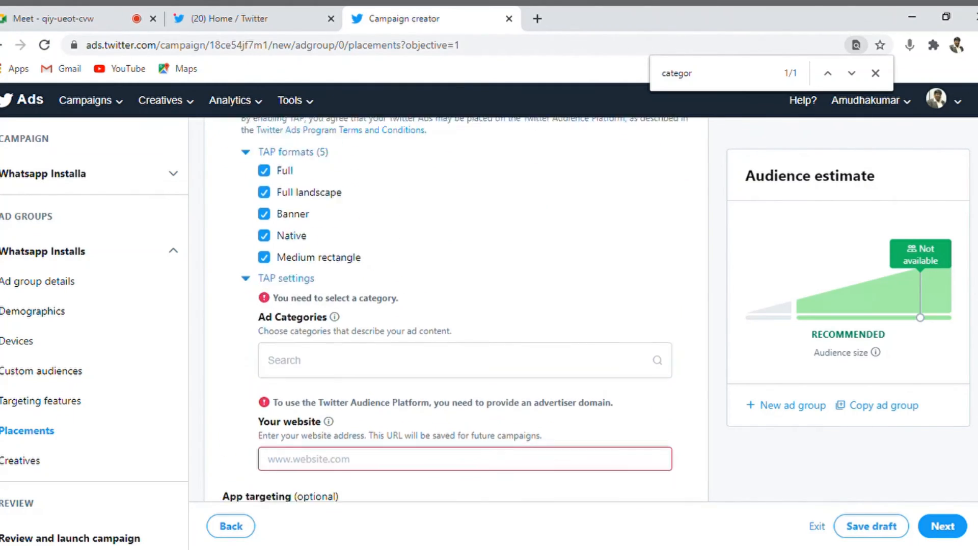
scroll(456, 310, "up", 4)
scroll(456, 310, "up", 1)
scroll(456, 310, "down", 1)
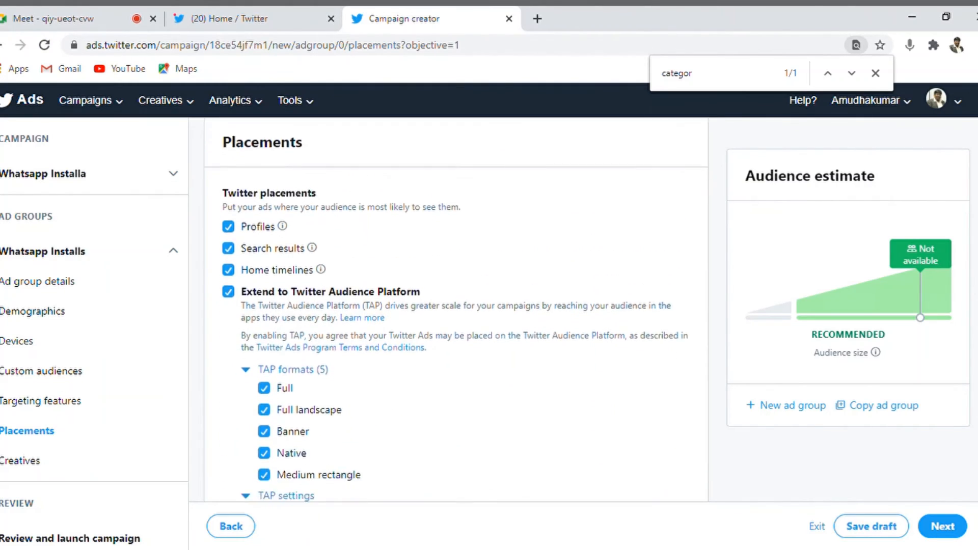
left_click(234, 232)
left_click(235, 232)
left_click(272, 390)
left_click(265, 389)
Examine the ad category, website and app targeting fields of the placements, and the ad group's creatives section.
scroll(456, 306, "down", 5)
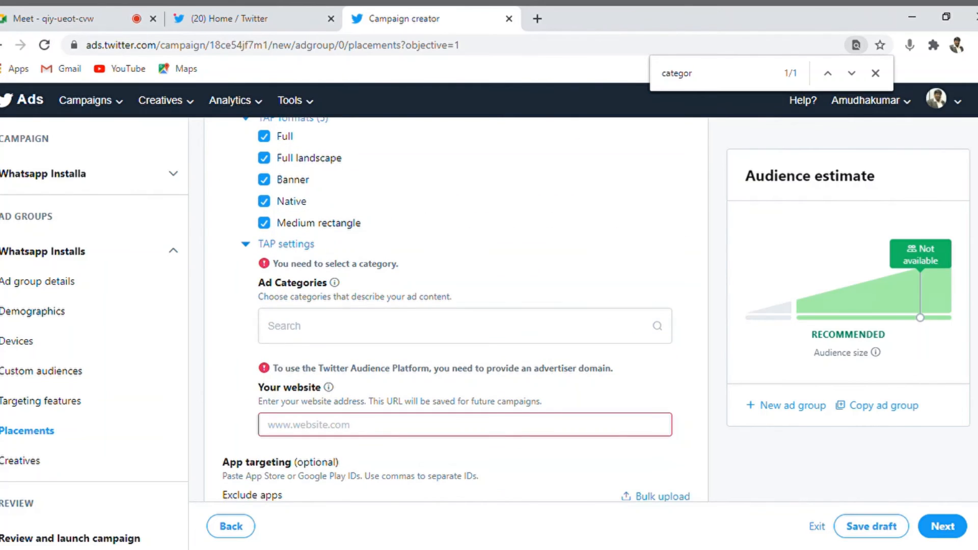
scroll(456, 306, "down", 1)
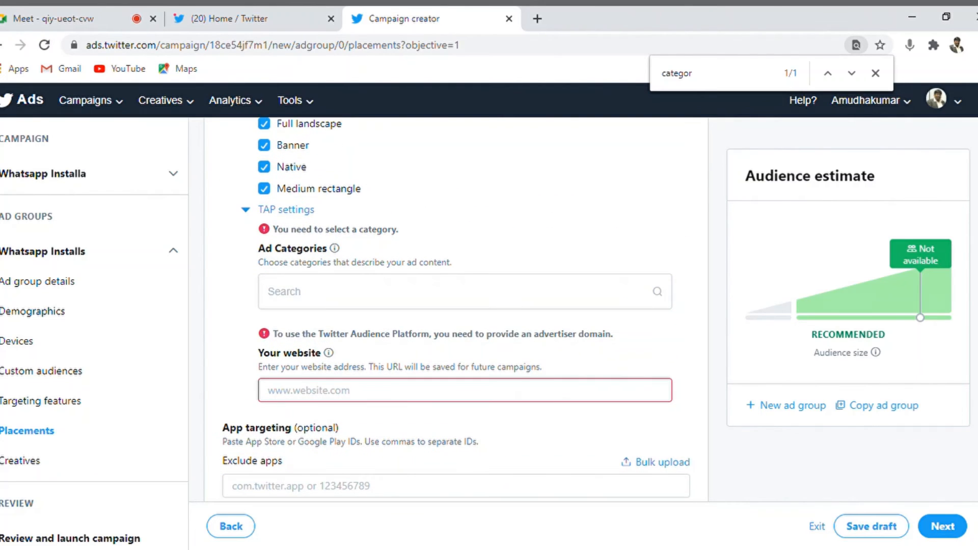
scroll(456, 306, "down", 3)
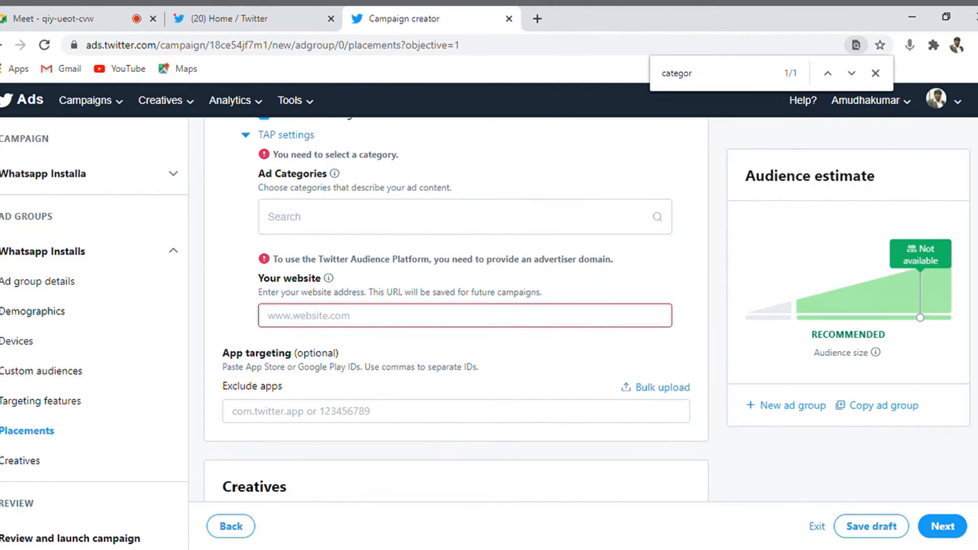
scroll(456, 305, "up", 6)
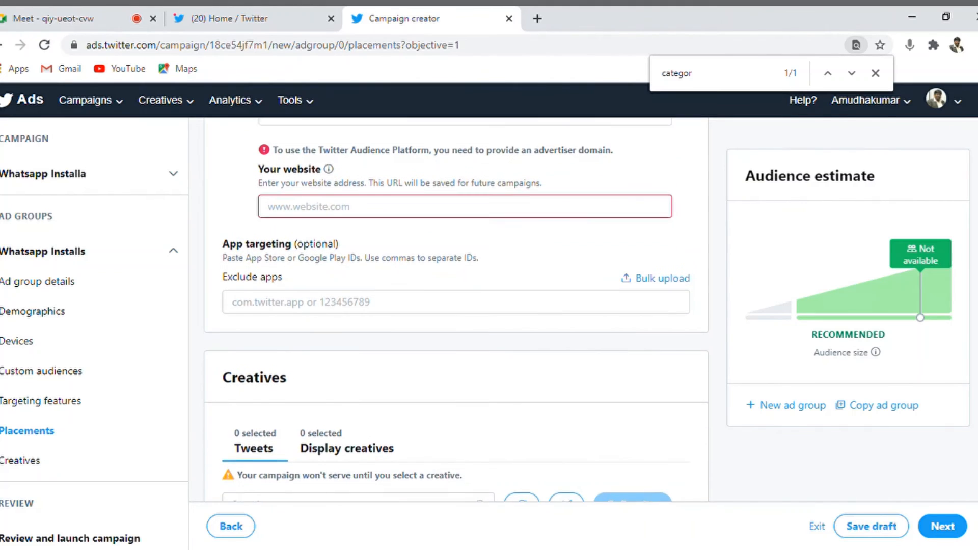
scroll(456, 305, "down", 4)
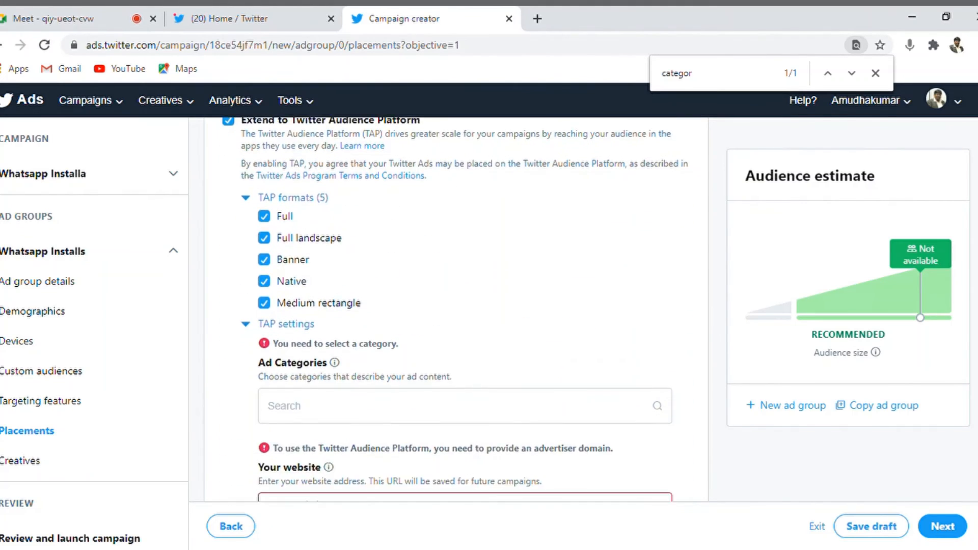
scroll(456, 306, "down", 2)
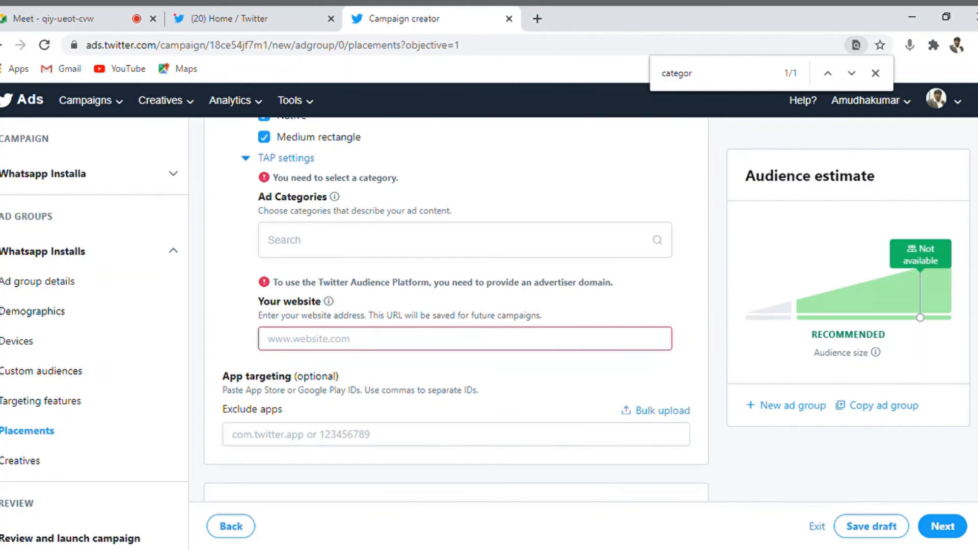
scroll(456, 306, "down", 2)
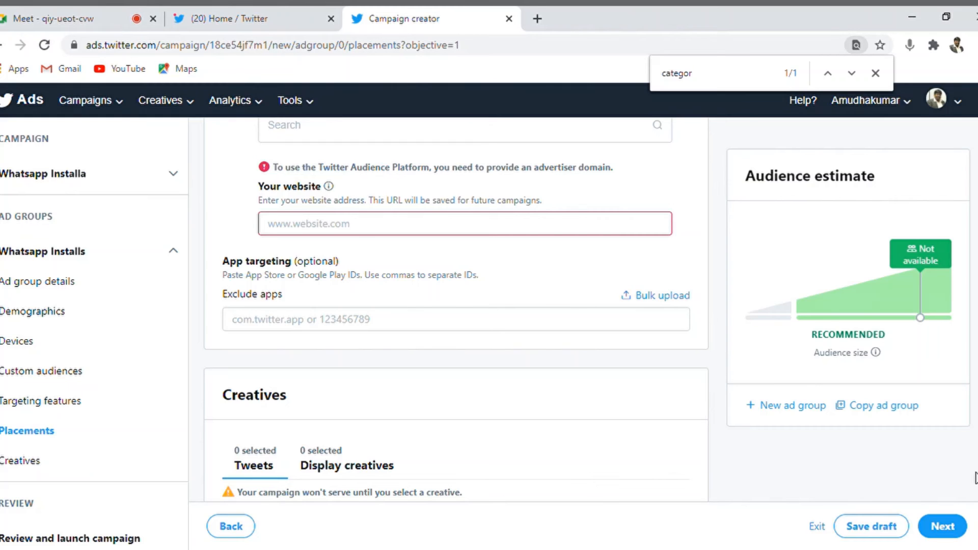
scroll(456, 306, "down", 5)
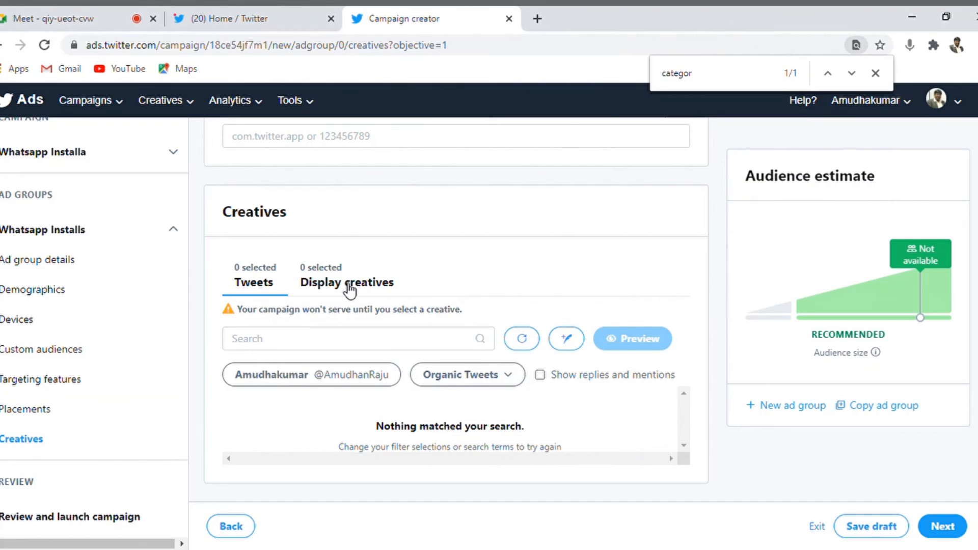
Create a new Tweet creative with the text "Install Whatsapp messenger right now and connect with your lived ones via chat, audio and video.".
left_click(566, 340)
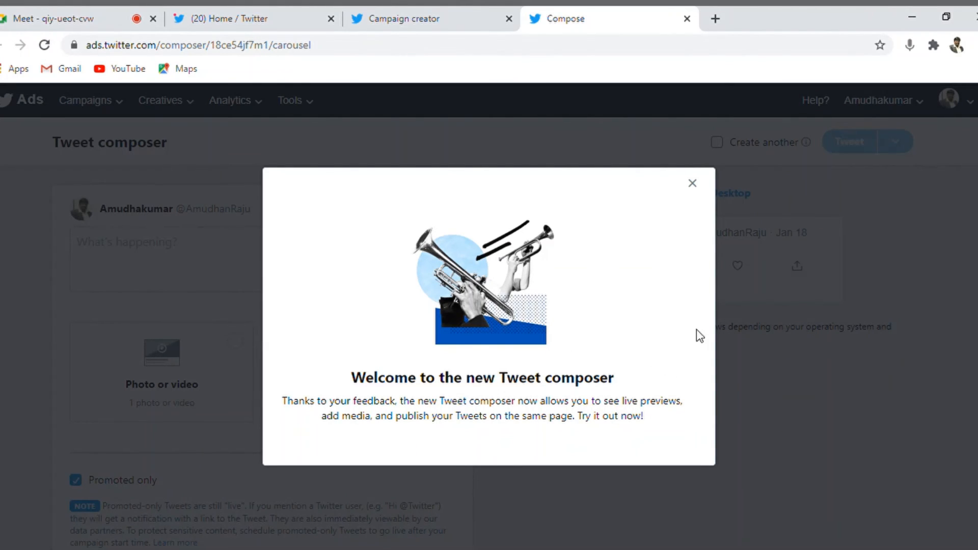
left_click(692, 183)
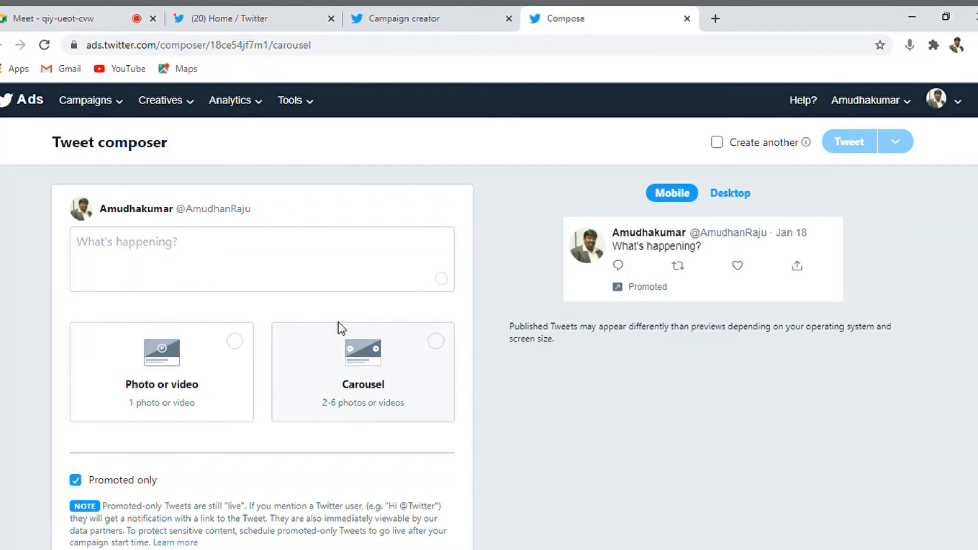
left_click(165, 254)
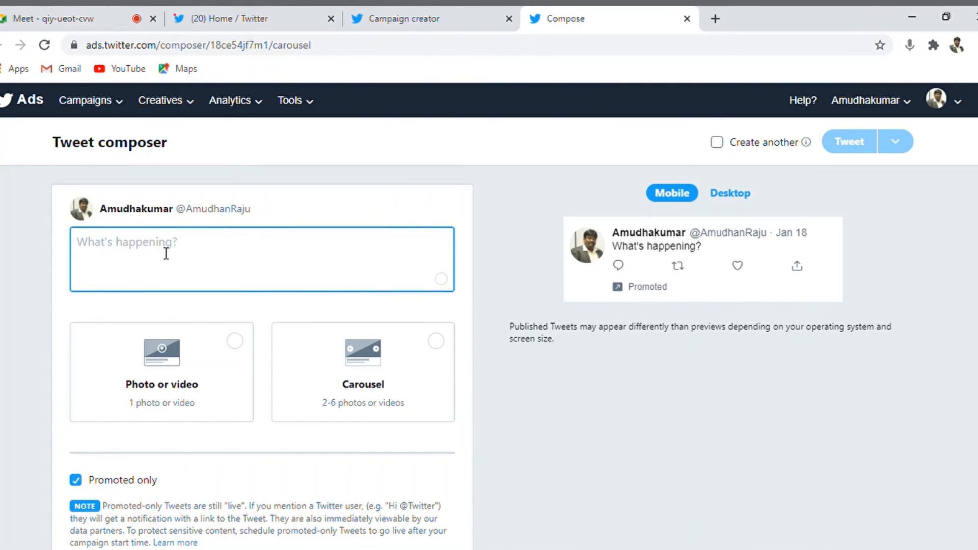
type("Install")
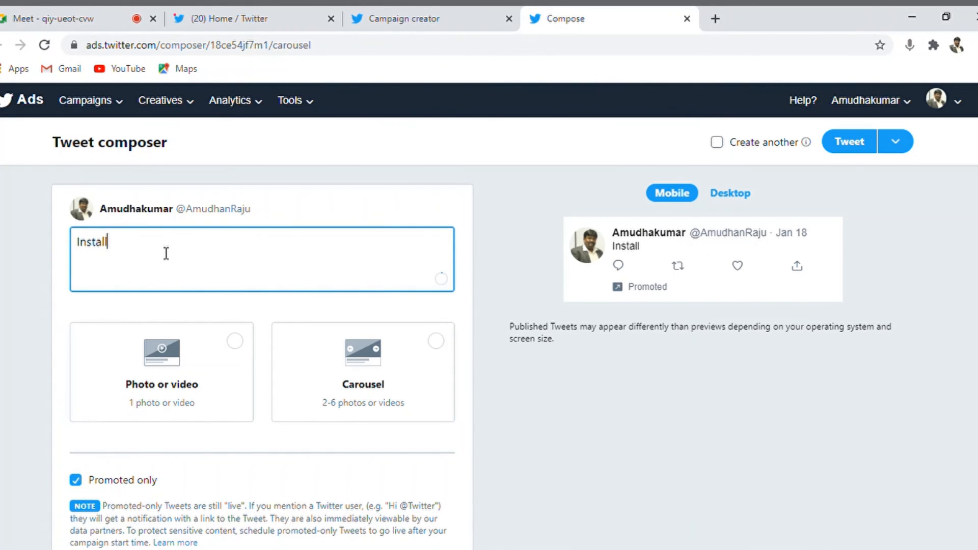
type(" What")
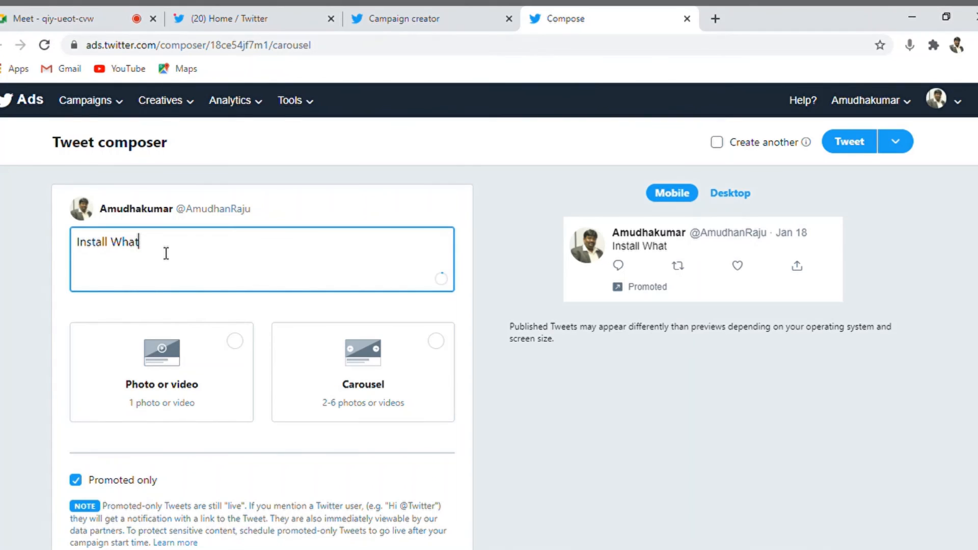
type("sapp messe")
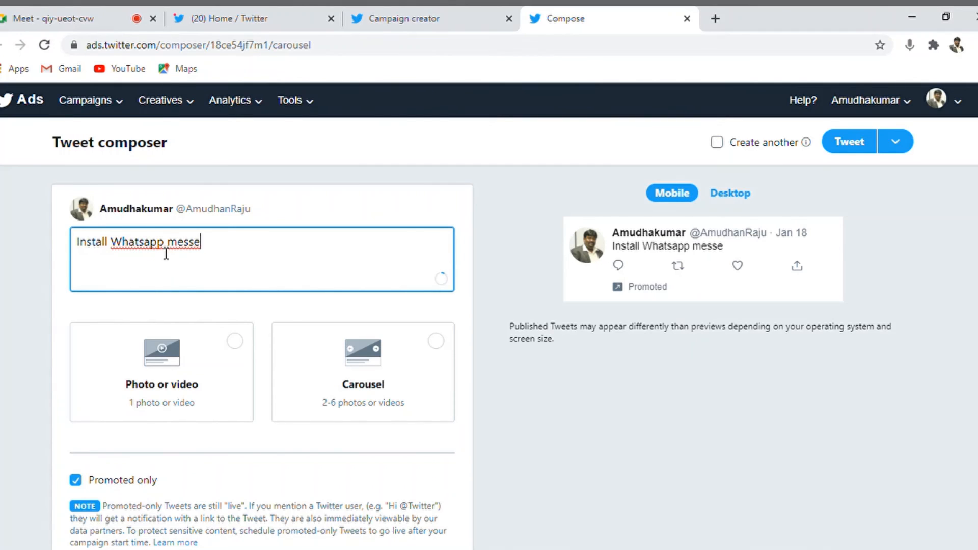
type("nger rig")
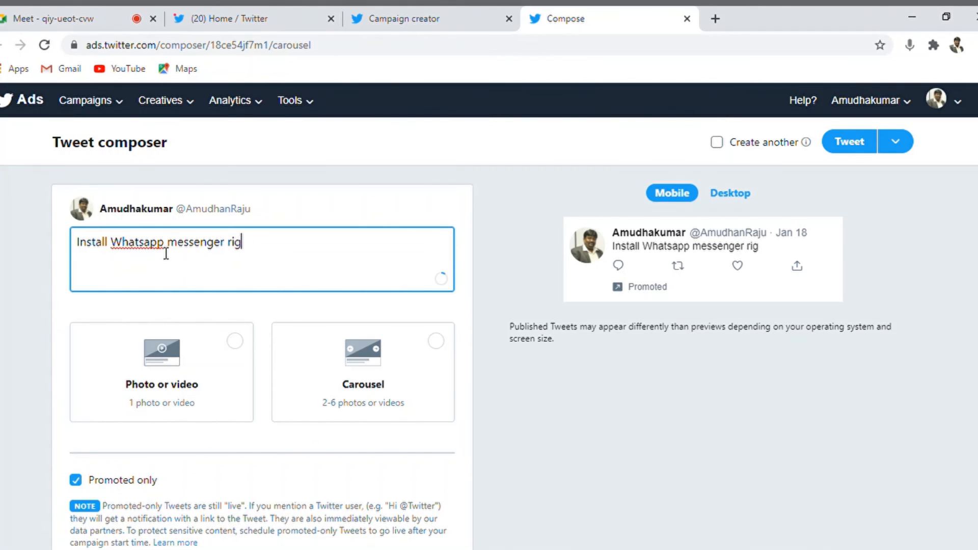
type("ht now")
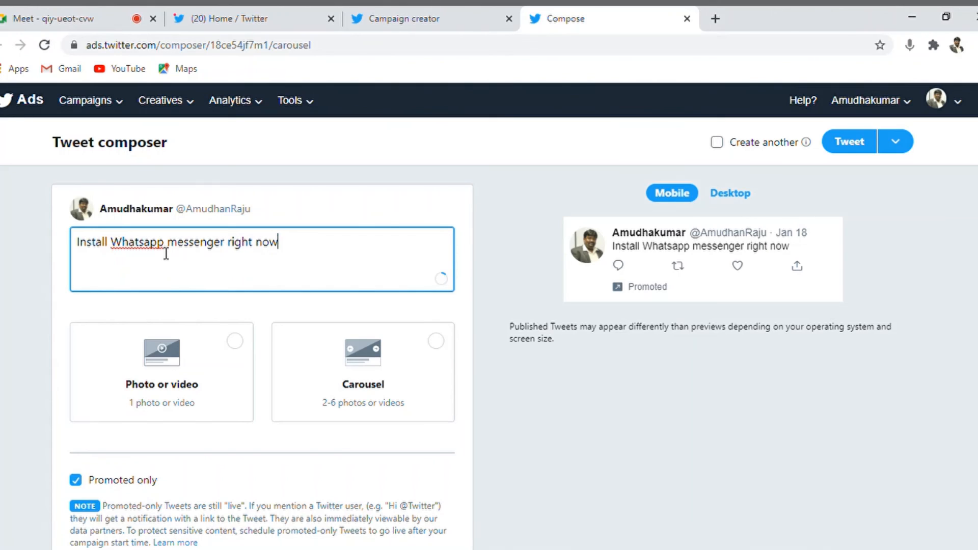
type(" and conn")
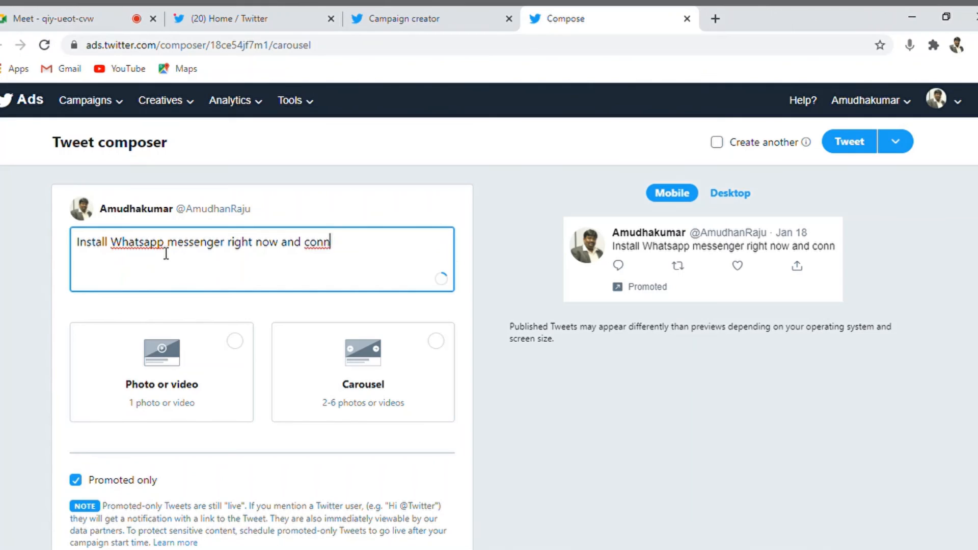
type("ect with your")
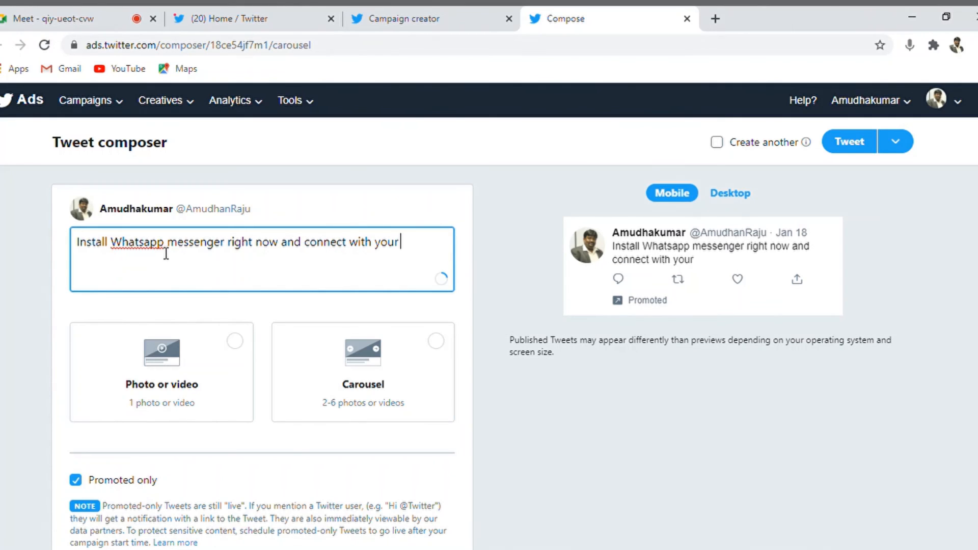
type(" lived once")
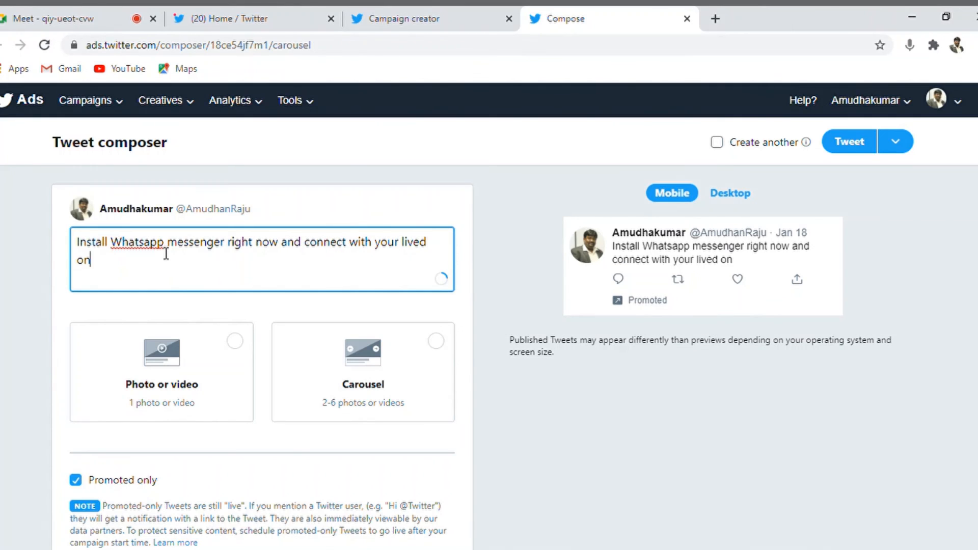
key("BackSpace")
key("BackSpace")
type("es via chat,")
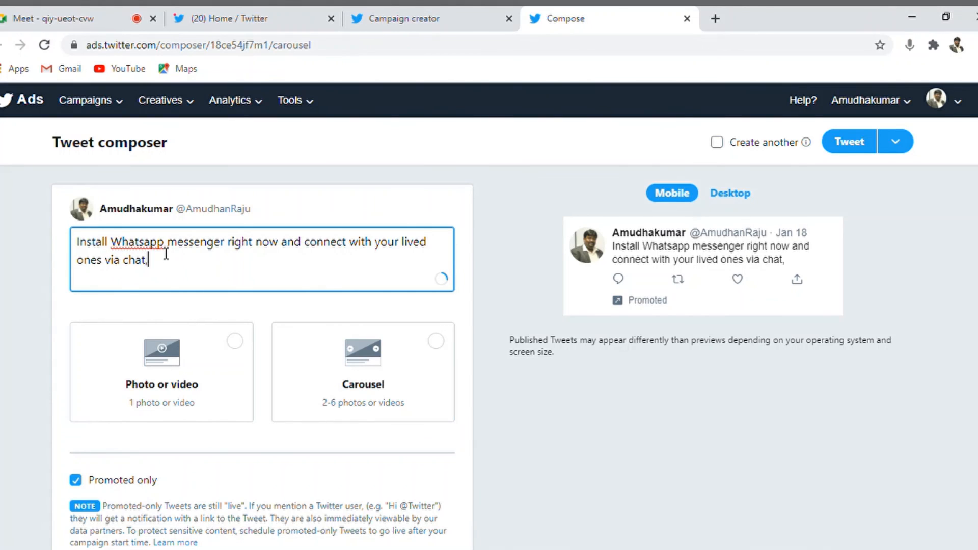
type(" audio and")
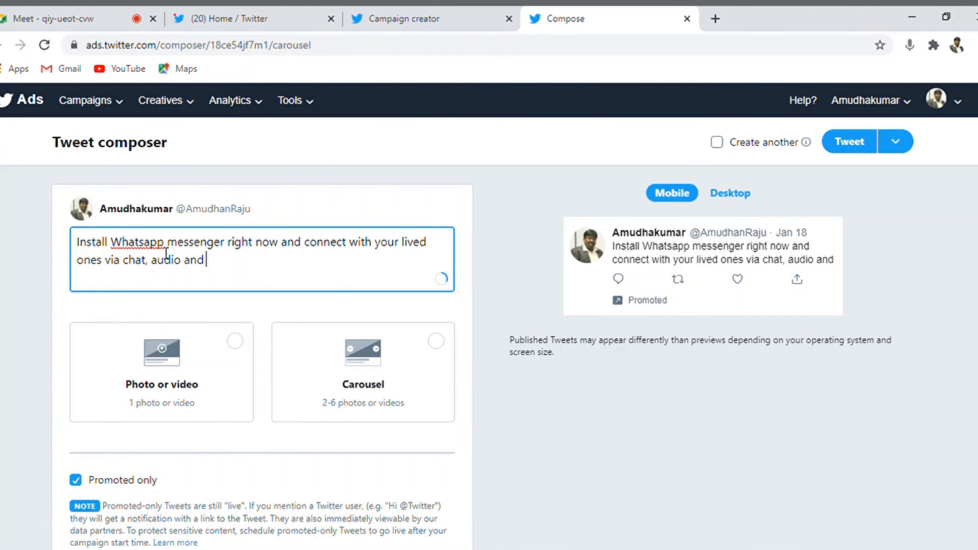
type(" video.")
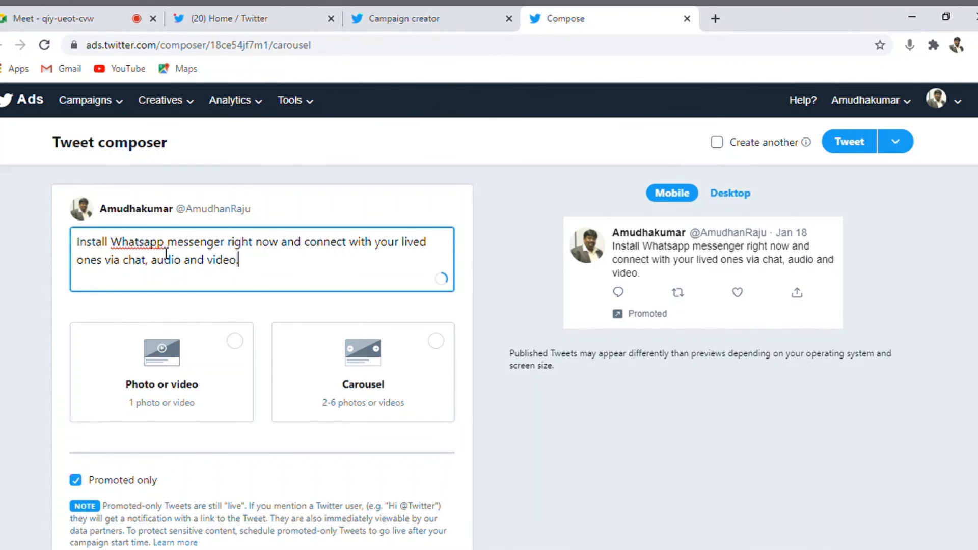
Change "Whatsapp" to "Whats app" in the Tweet text and add a line break after the last sentence.
double_click(135, 243)
type("Whats app")
left_click(348, 277)
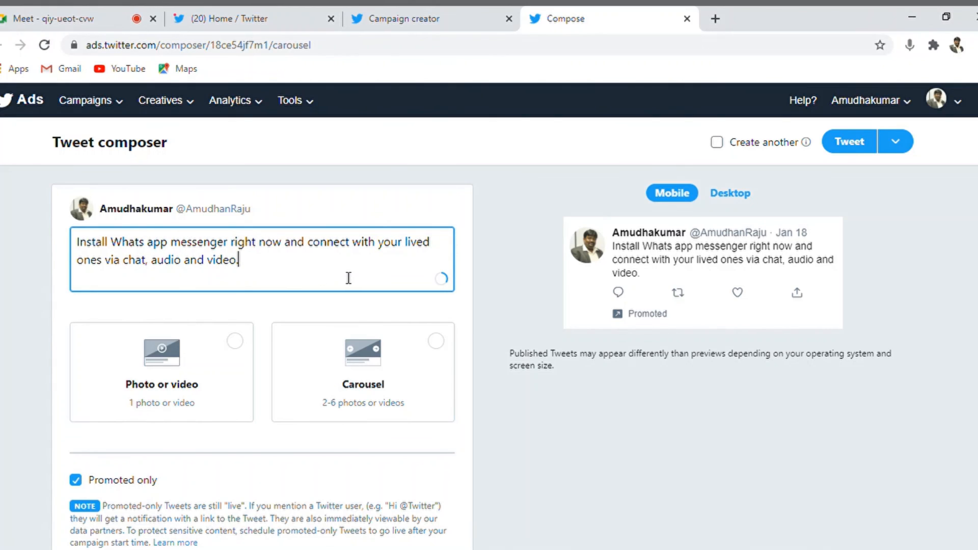
key("Return")
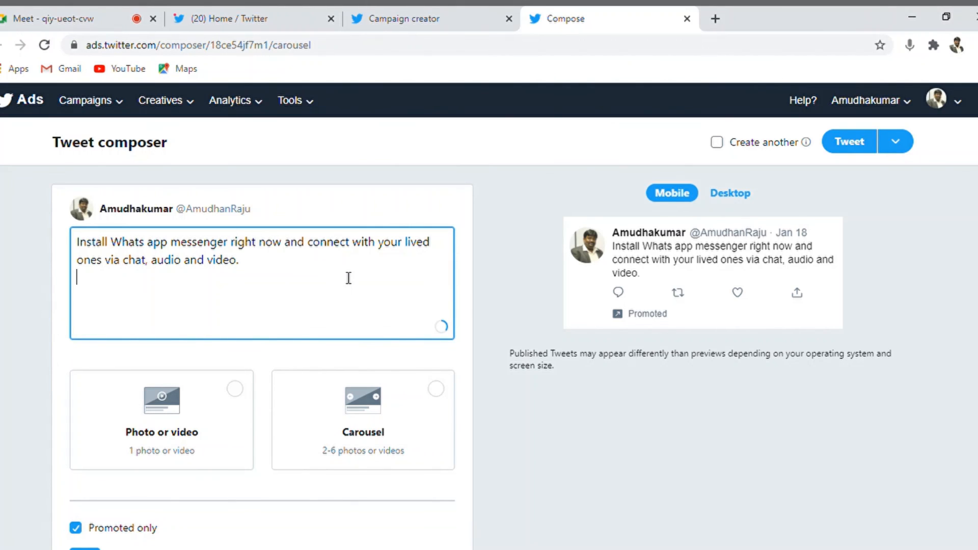
Return to the campaign creator, refresh the ad group's Tweet list, and examine its Tweets and display creatives.
left_click(422, 18)
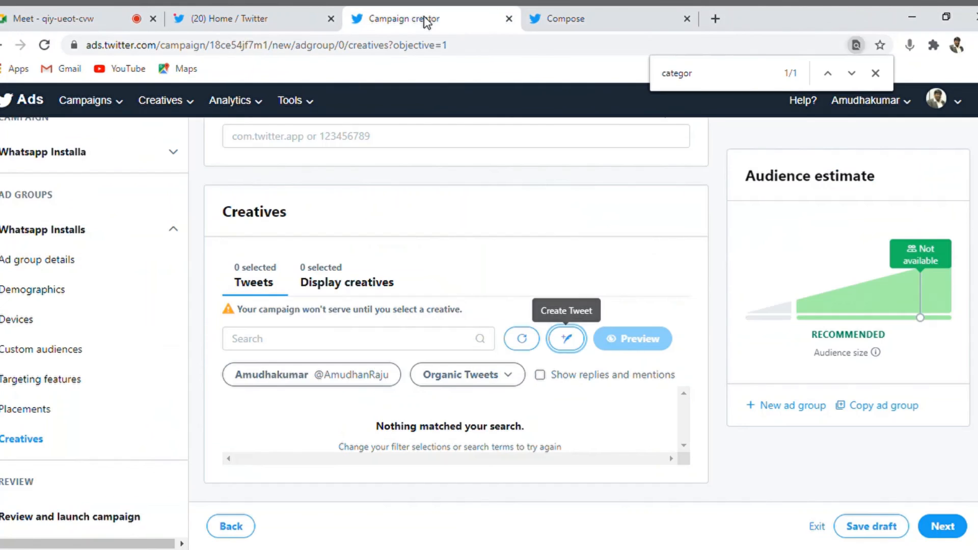
left_click(528, 342)
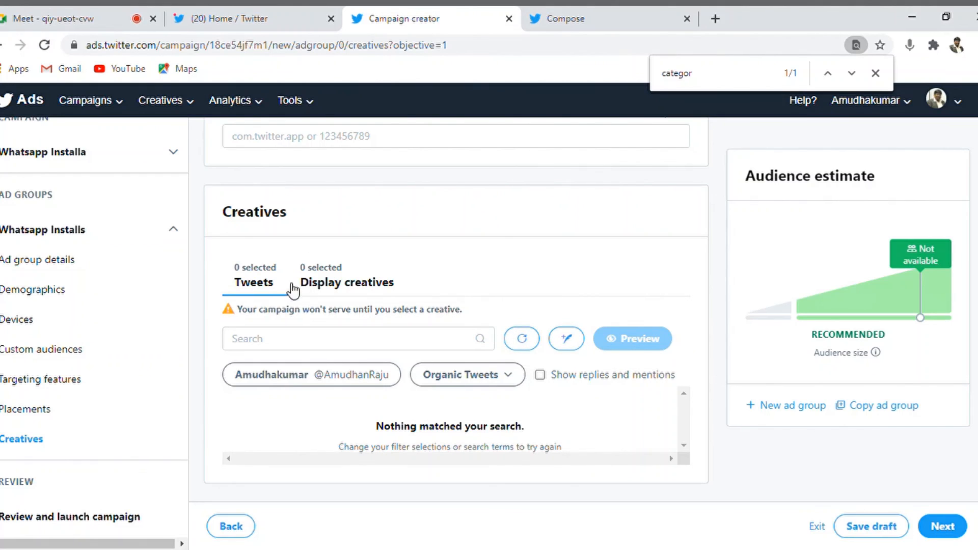
left_click(348, 284)
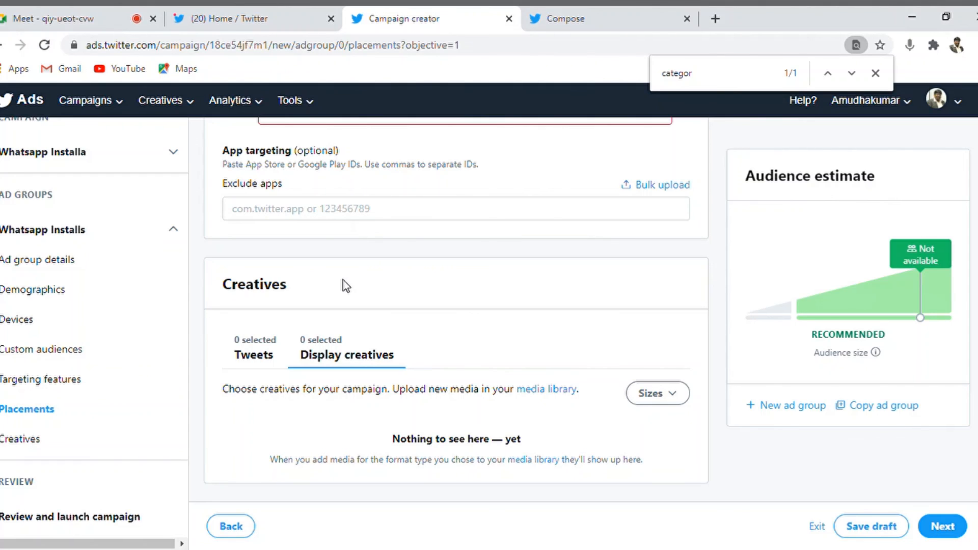
left_click(272, 365)
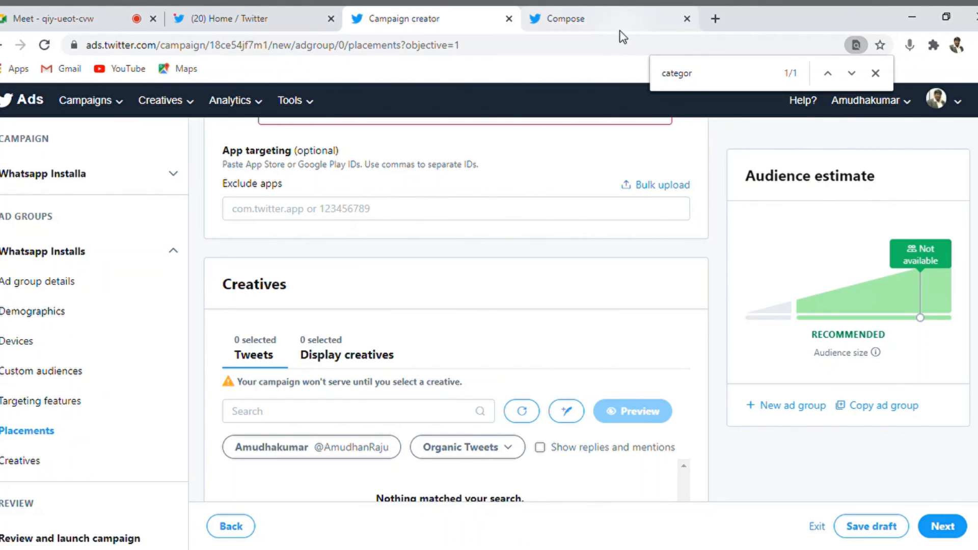
scroll(456, 306, "down", 1)
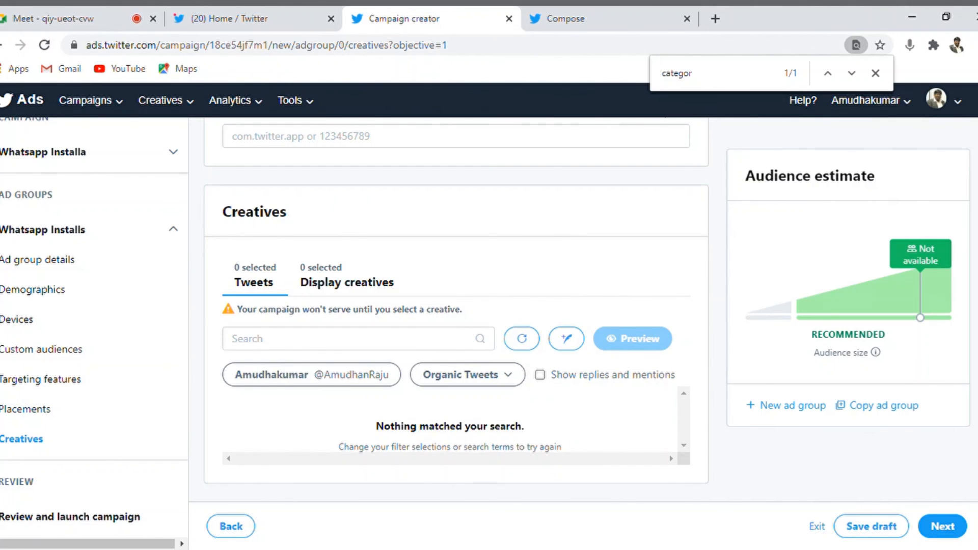
Review the ad group's targeting features and its details, including schedule, budget, bid type and bid amount.
scroll(456, 306, "up", 15)
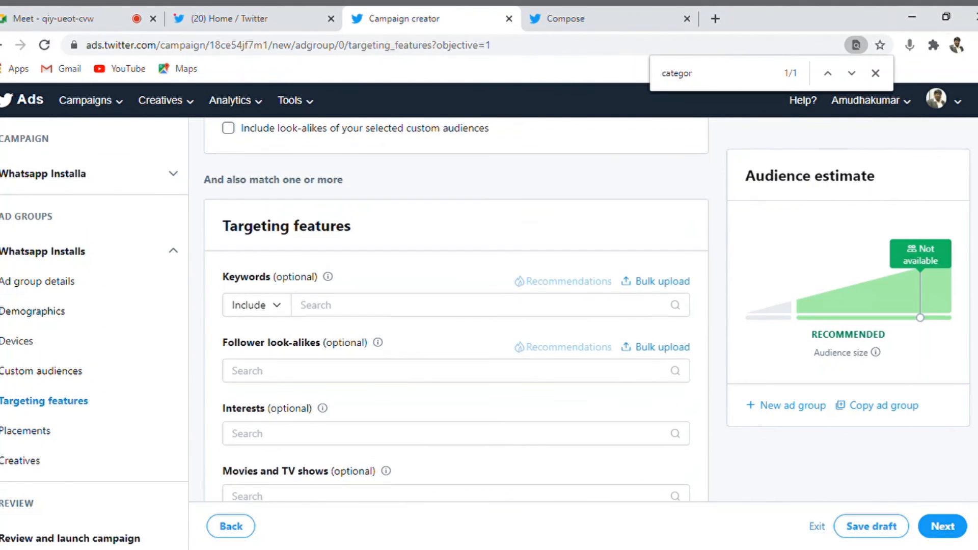
scroll(456, 306, "up", 5)
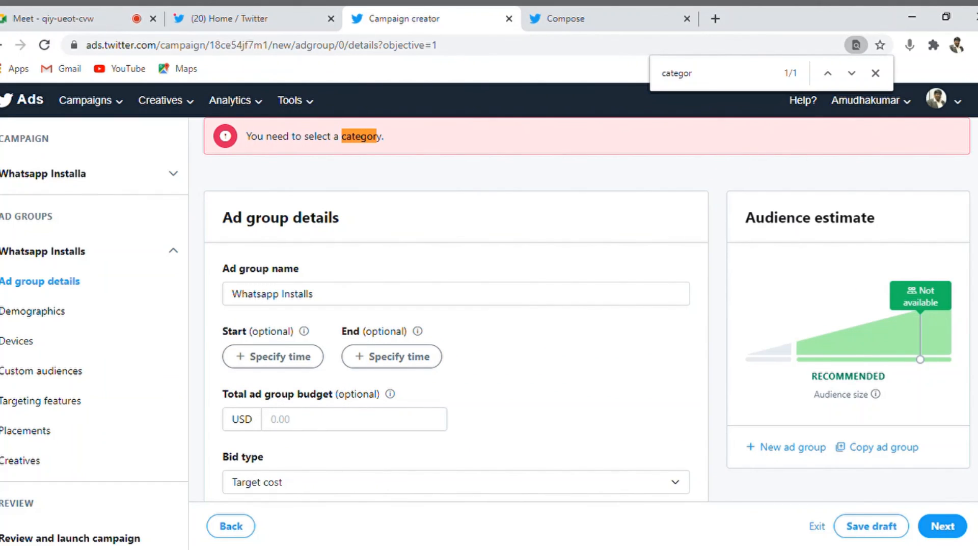
scroll(456, 306, "down", 2)
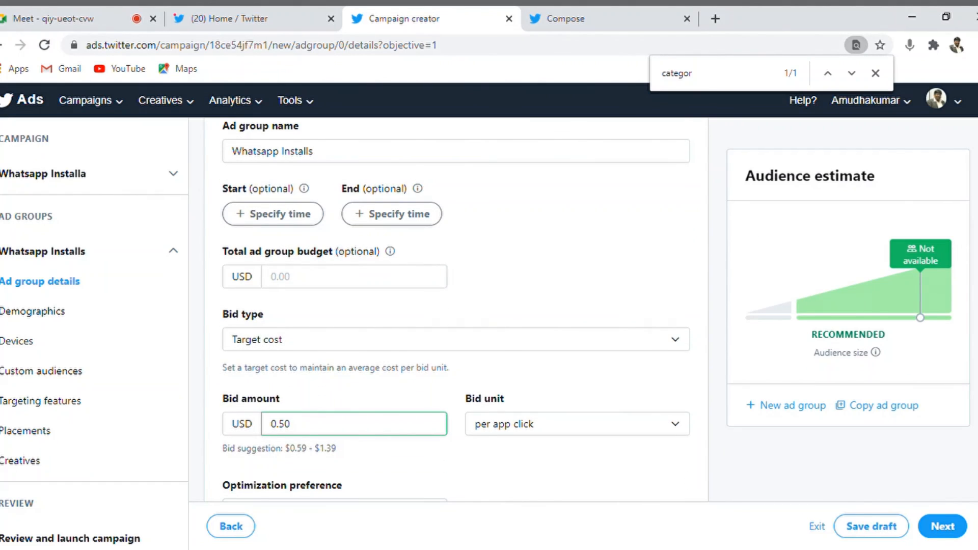